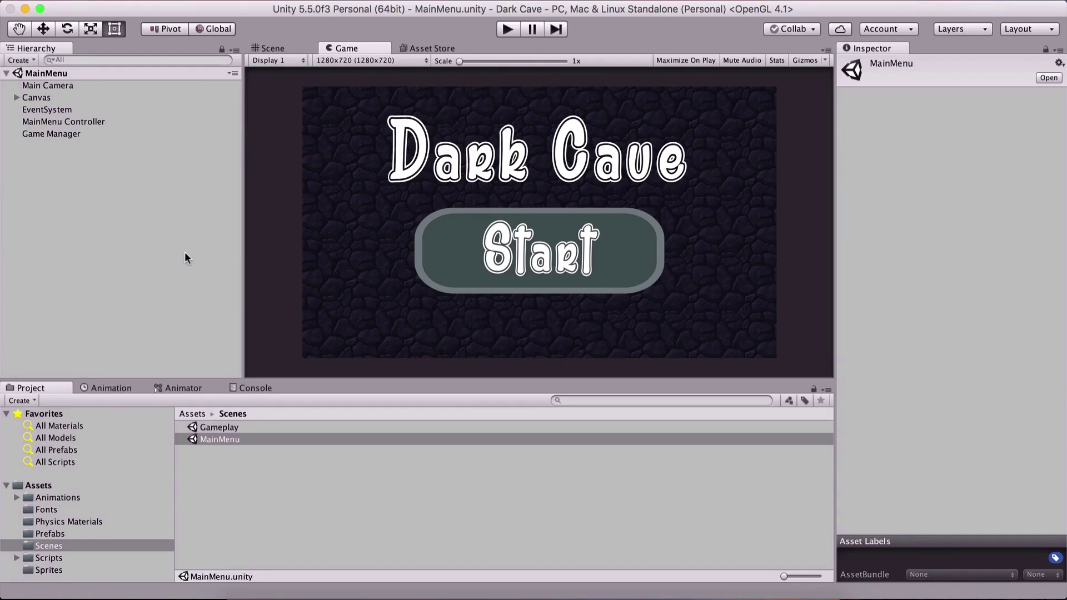
- Switch to Chrome, view the free assets download page on awesometuts.com, close it, and return to Unity
{"action": "left_click", "coordinate": [361, 594]}
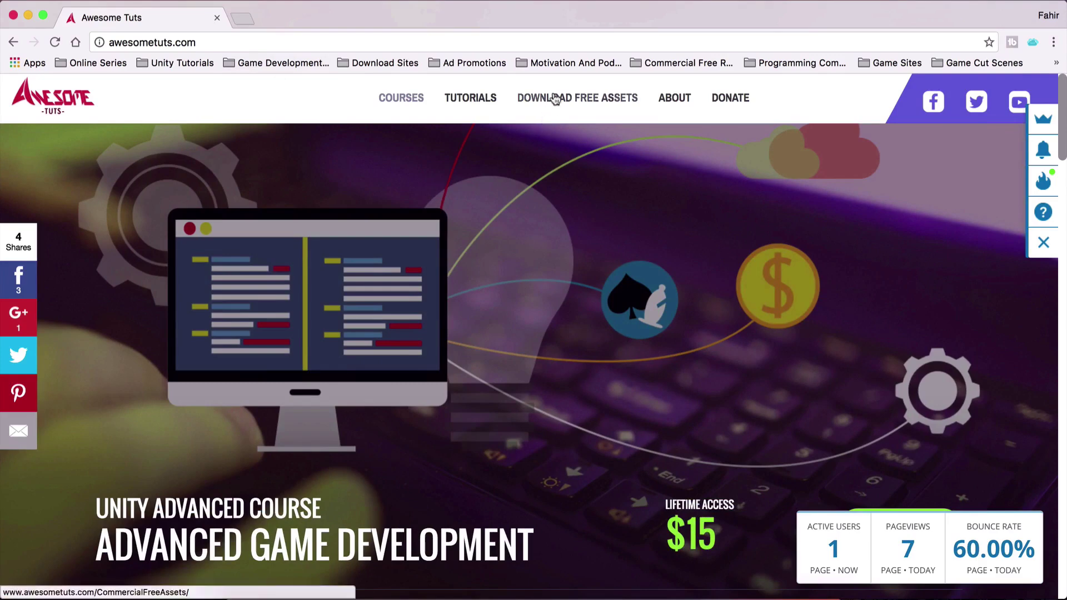
{"action": "left_click", "coordinate": [558, 100]}
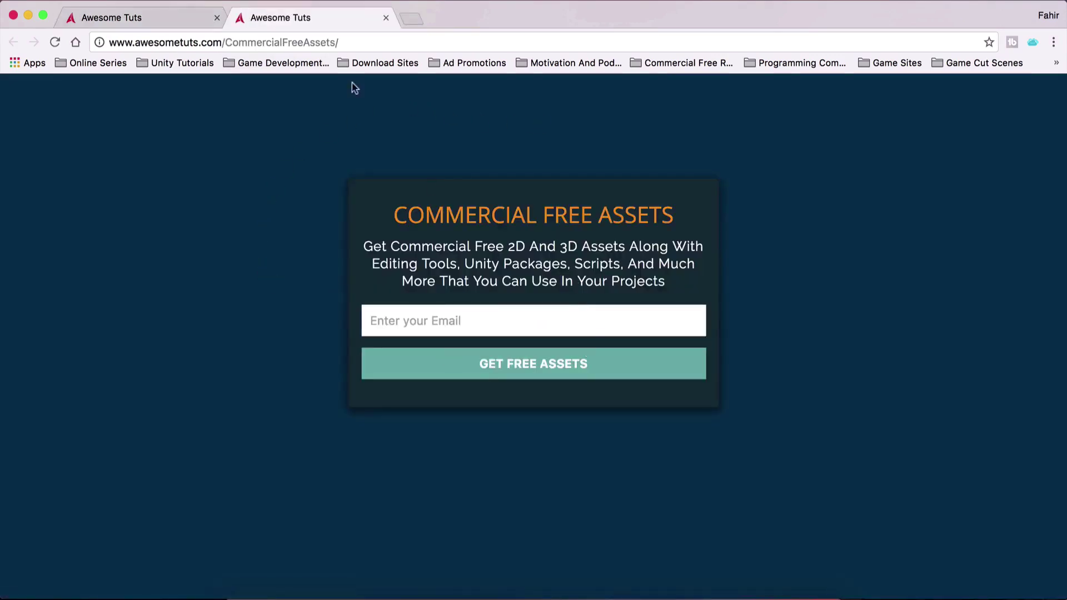
{"action": "left_click", "coordinate": [386, 18]}
{"action": "left_click", "coordinate": [432, 596]}
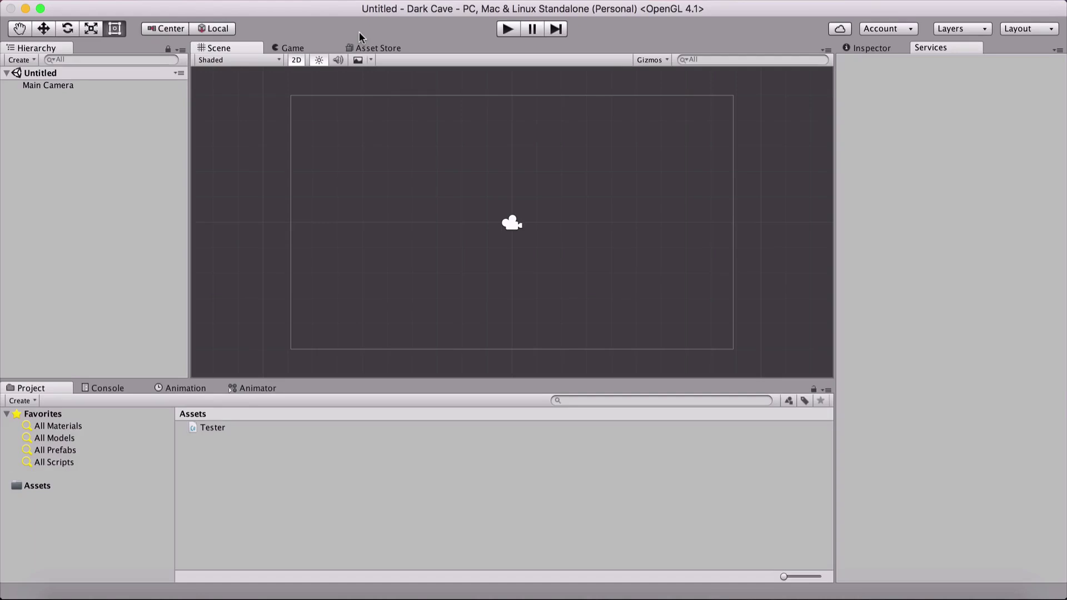
- Delete the Tester script from the Assets folder and look over the downloaded asset files in Finder
{"action": "left_click", "coordinate": [196, 430]}
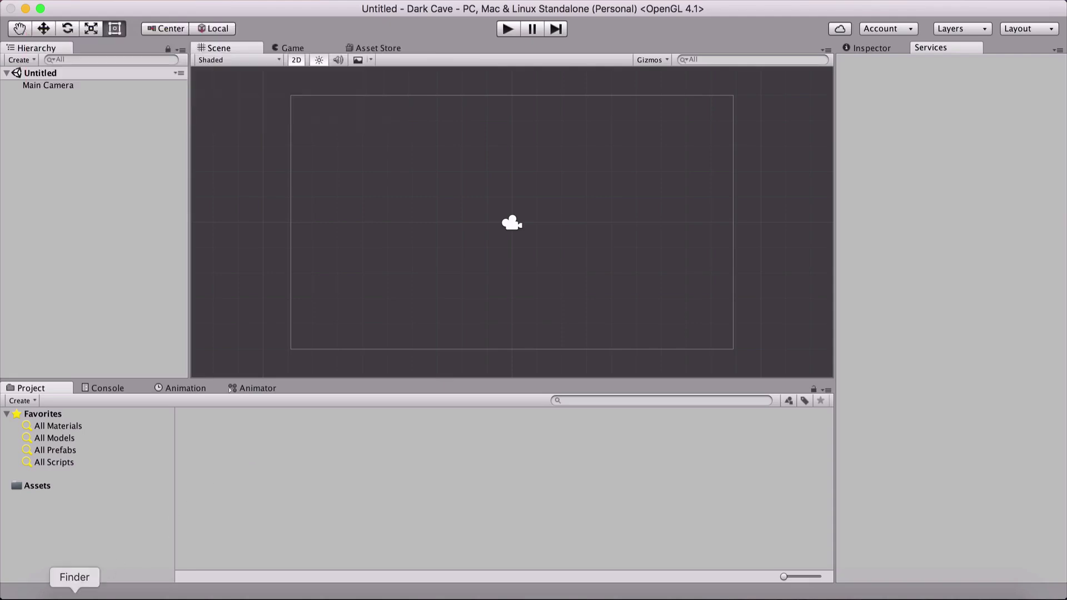
{"action": "left_click", "coordinate": [74, 594]}
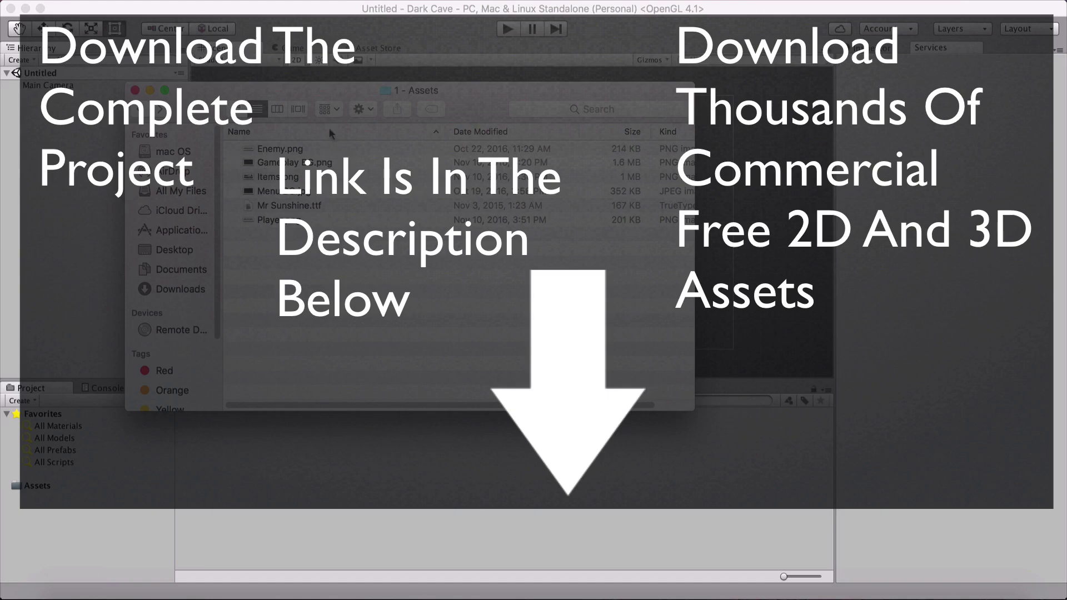
{"action": "left_click", "coordinate": [269, 446]}
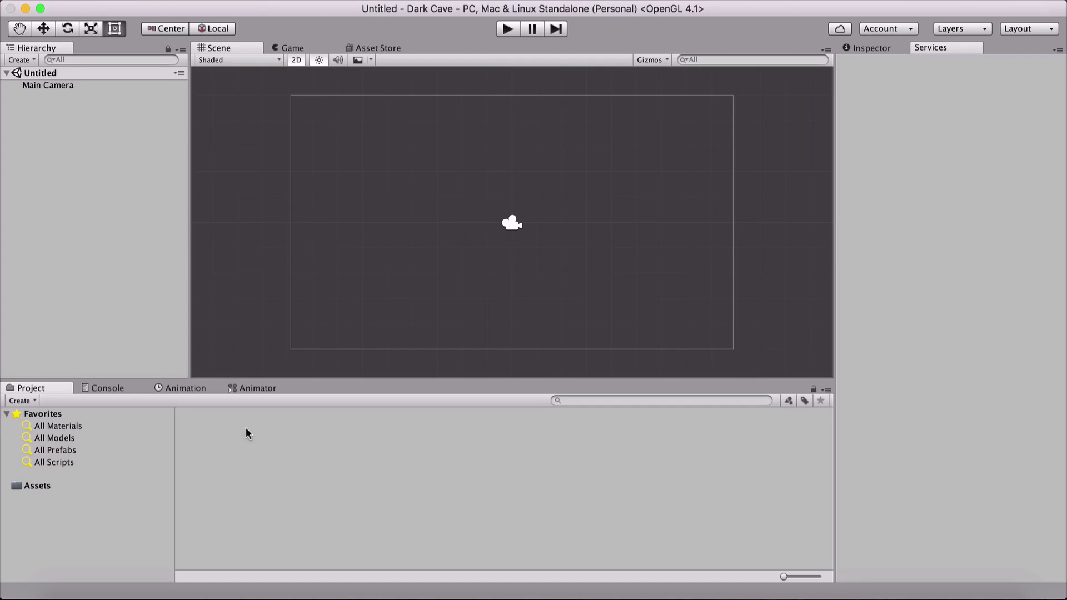
- Create a folder named Scenes in the project's Assets folder
{"action": "right_click", "coordinate": [245, 432]}
{"action": "mouse_move", "coordinate": [303, 331]}
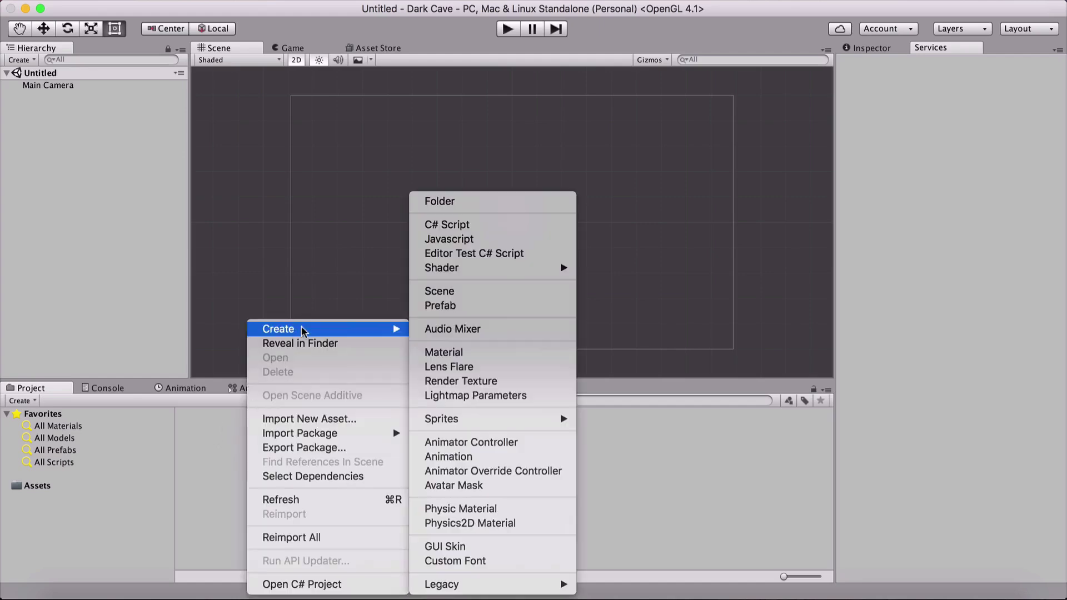
{"action": "left_click", "coordinate": [439, 201]}
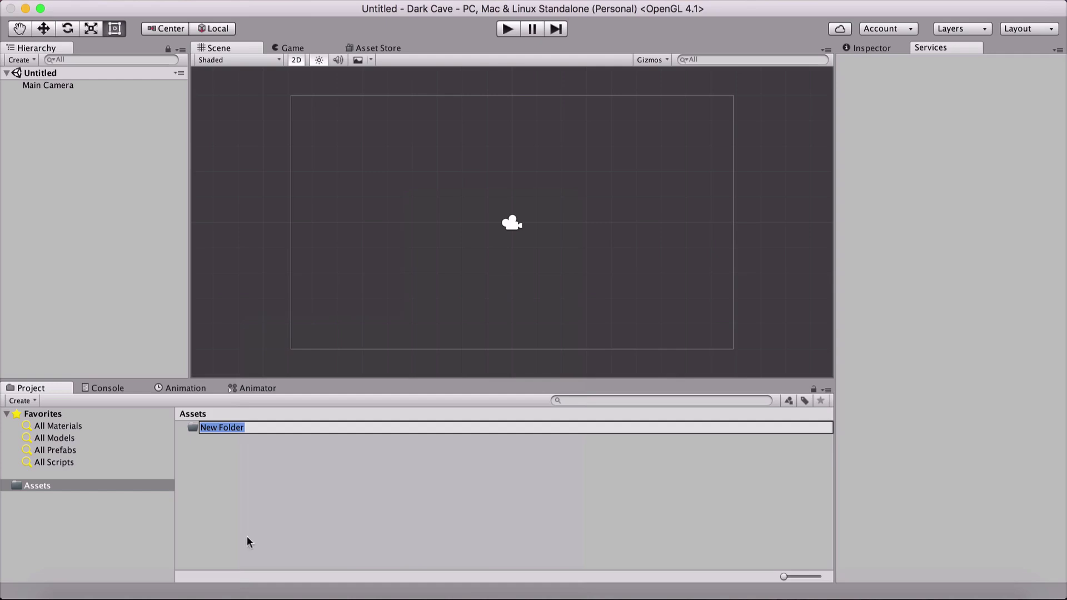
{"action": "type", "text": "Scenes"}
{"action": "key", "text": "Return"}
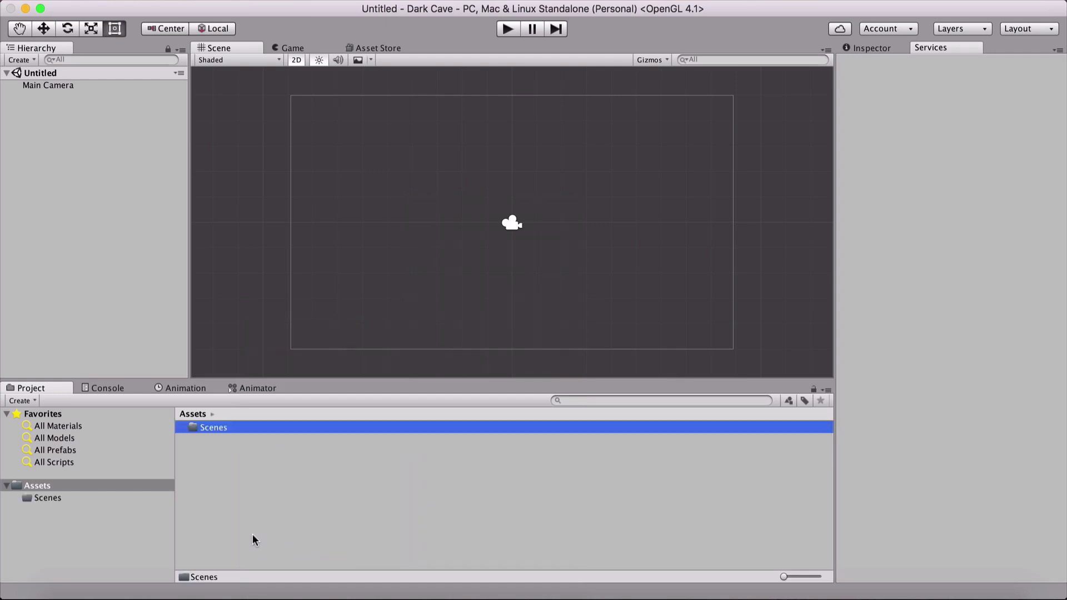
{"action": "scroll", "coordinate": [444, 189], "scroll_direction": "down", "scroll_amount": 5}
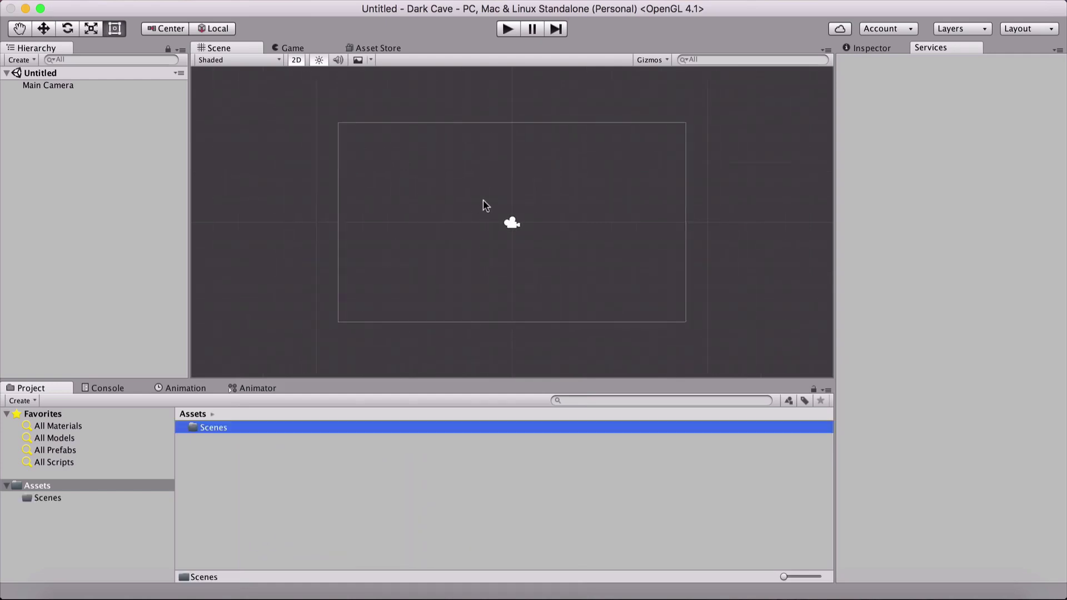
{"action": "scroll", "coordinate": [433, 166], "scroll_direction": "up", "scroll_amount": 2}
{"action": "scroll", "coordinate": [434, 167], "scroll_direction": "up", "scroll_amount": 3}
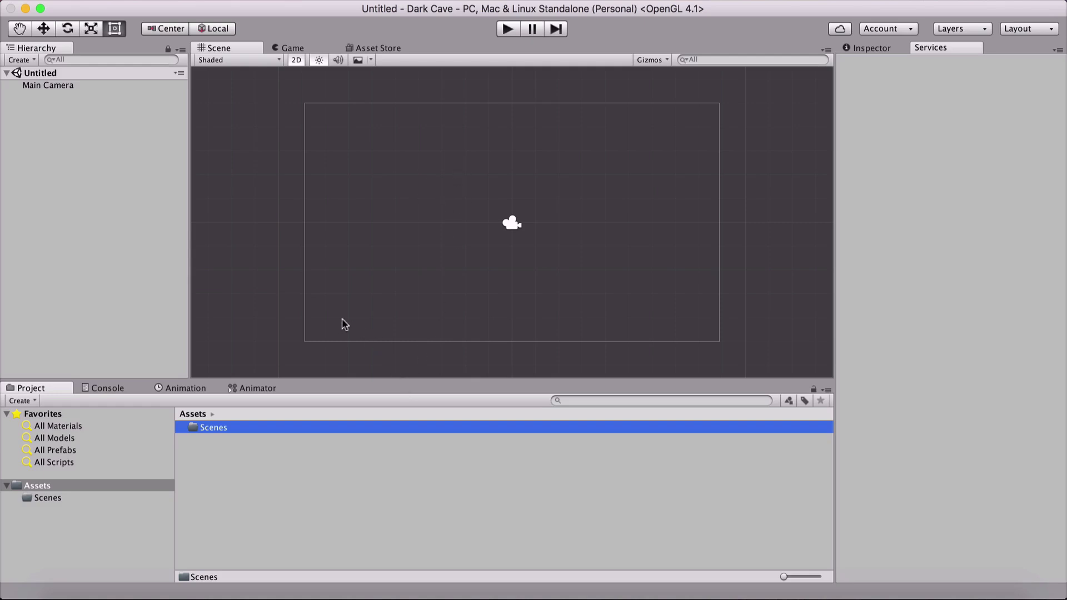
- Save the current scene as Gameplay inside the Scenes folder of the project's Assets
{"action": "double_click", "coordinate": [198, 427]}
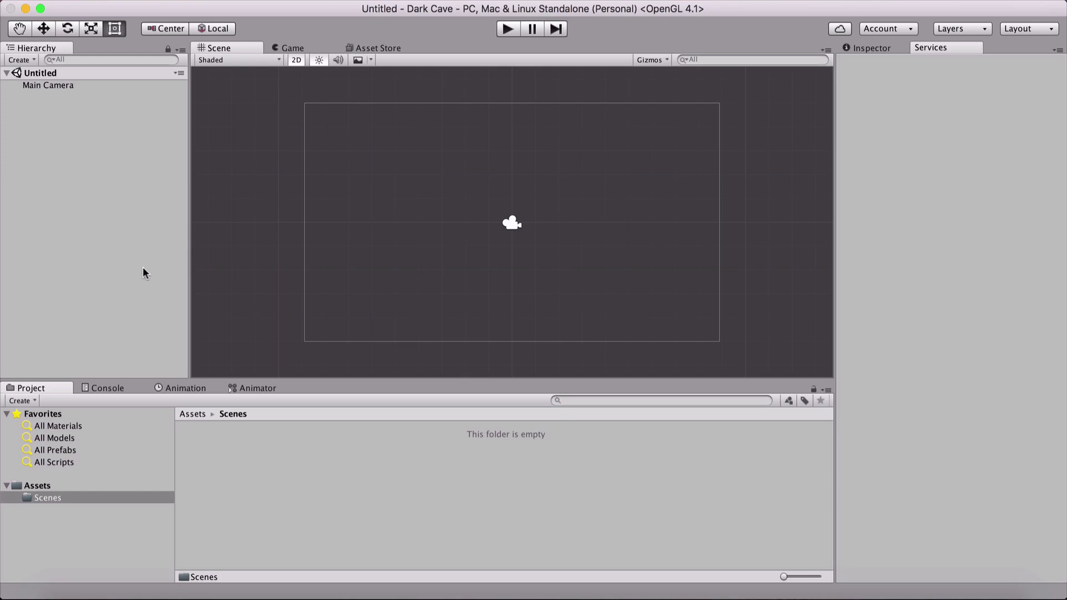
{"action": "key", "text": "super+s"}
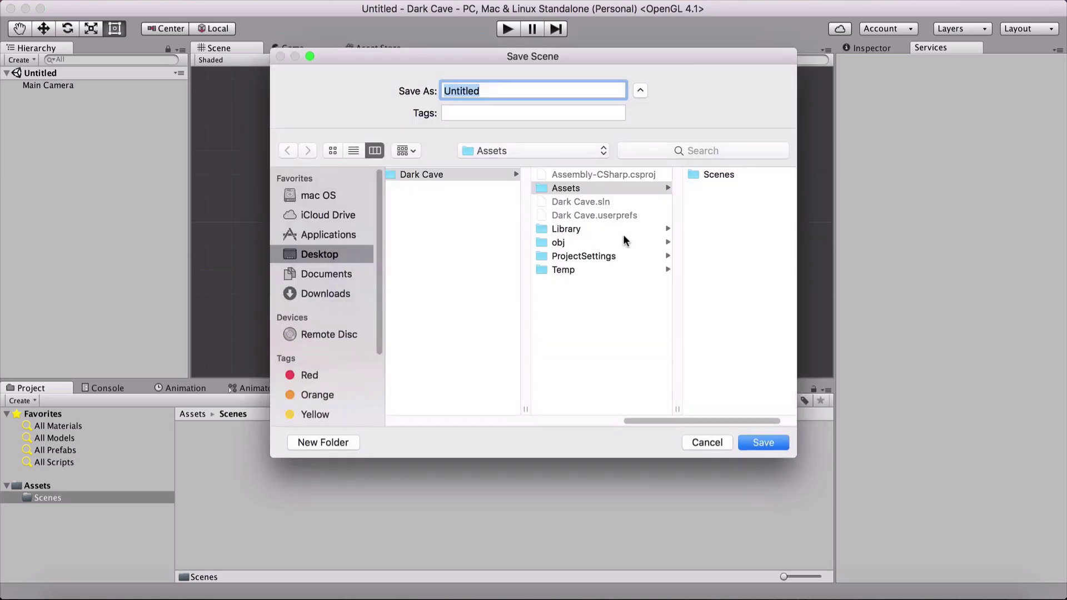
{"action": "left_click", "coordinate": [702, 445]}
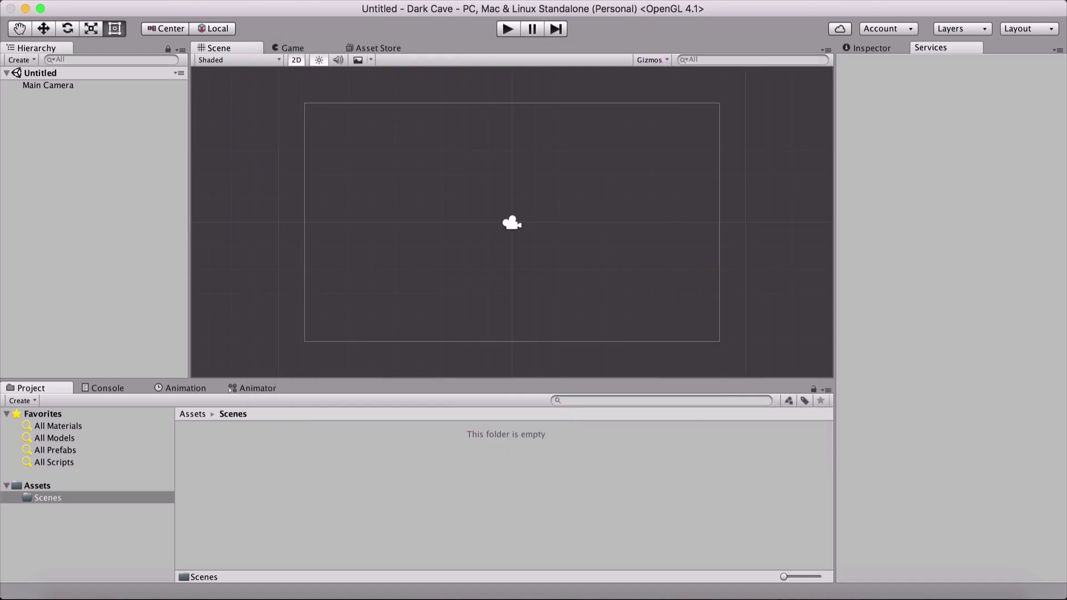
{"action": "left_click", "coordinate": [92, 2]}
{"action": "left_click", "coordinate": [99, 47]}
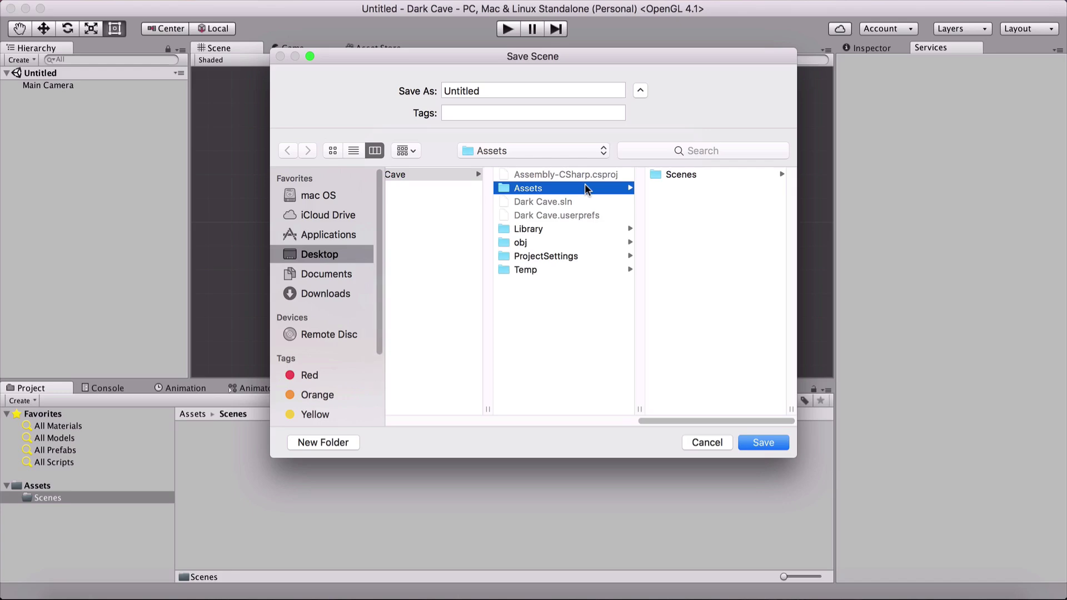
{"action": "left_click", "coordinate": [705, 175]}
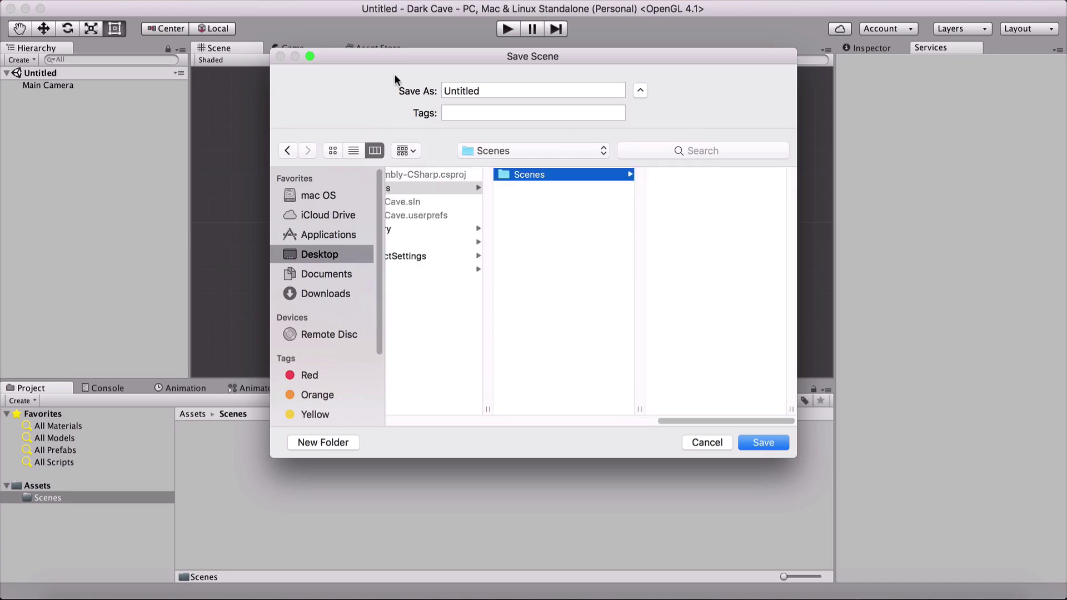
{"action": "double_click", "coordinate": [495, 89]}
{"action": "type", "text": "Gameplay"}
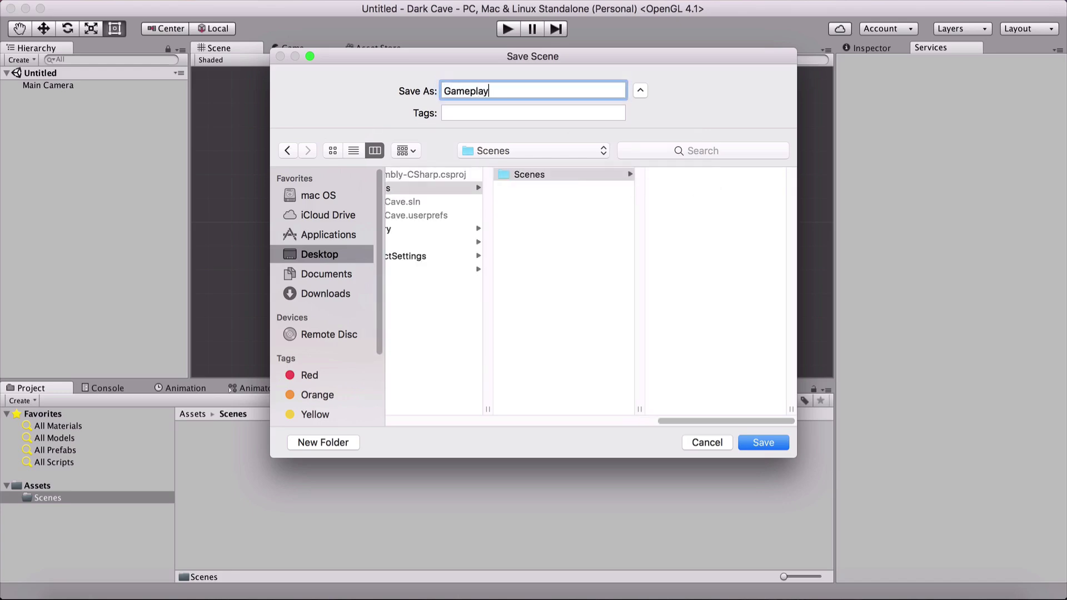
{"action": "key", "text": "Return"}
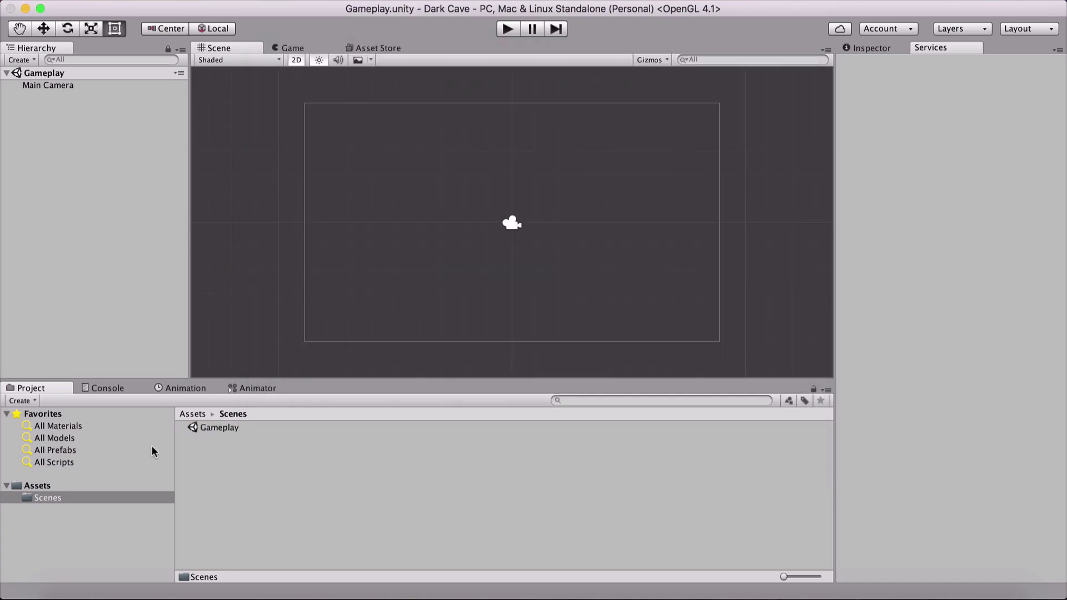
- Create a folder named Sprites in the Assets folder, next to Scenes
{"action": "left_click", "coordinate": [199, 415]}
{"action": "right_click", "coordinate": [215, 467]}
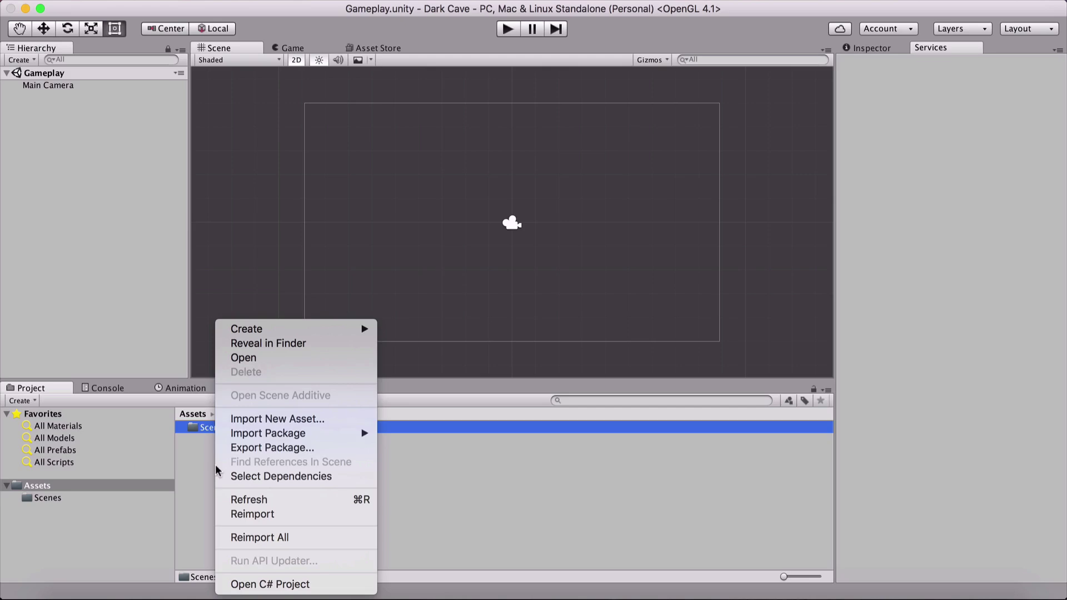
{"action": "mouse_move", "coordinate": [245, 329]}
{"action": "left_click", "coordinate": [476, 205]}
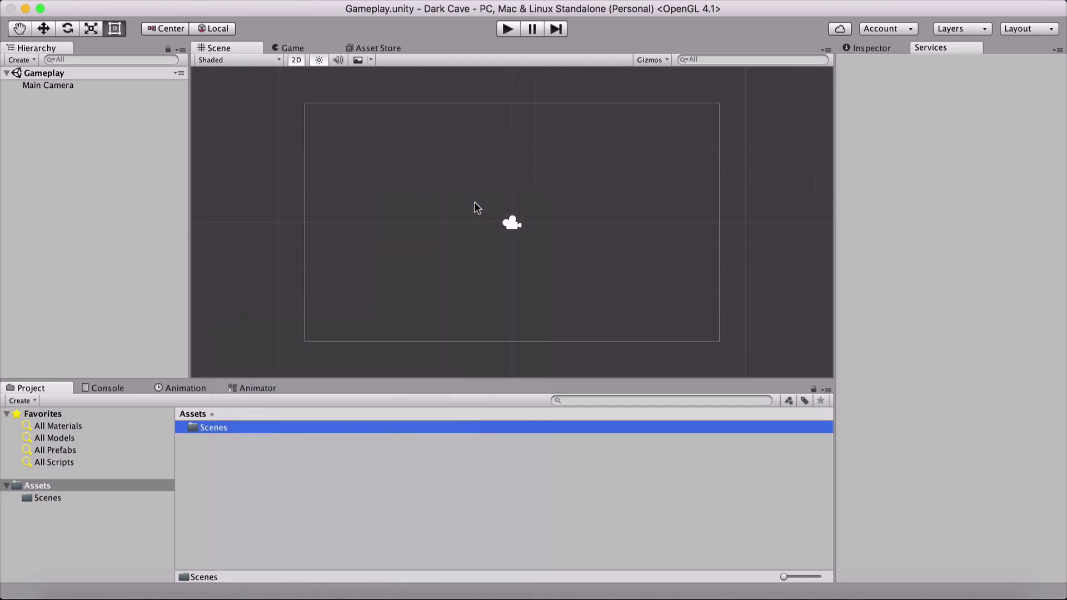
{"action": "type", "text": "Spr"}
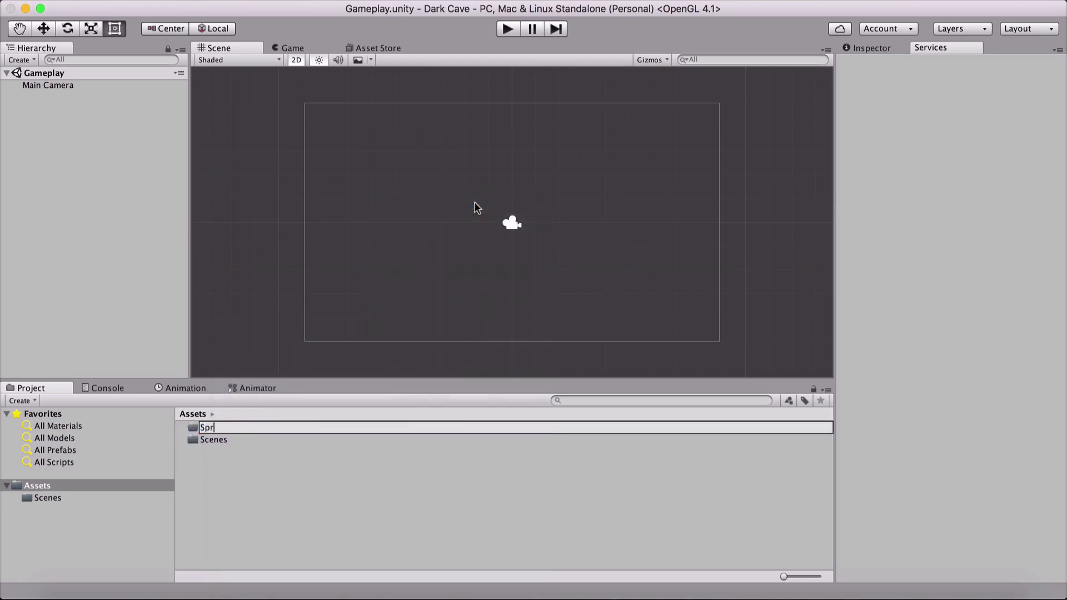
{"action": "type", "text": "itek"}
{"action": "key", "text": "Return"}
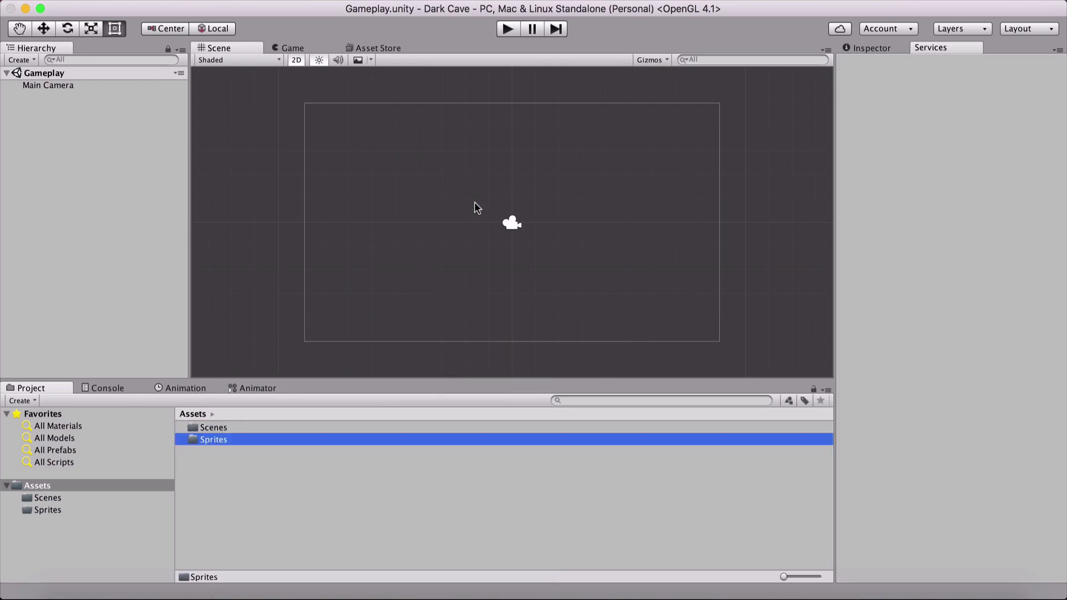
- Import Enemy.png, Gameplay BG.png, Items.png, Menu BG.jpg and Player.png from Finder into the Sprites folder
{"action": "double_click", "coordinate": [246, 438]}
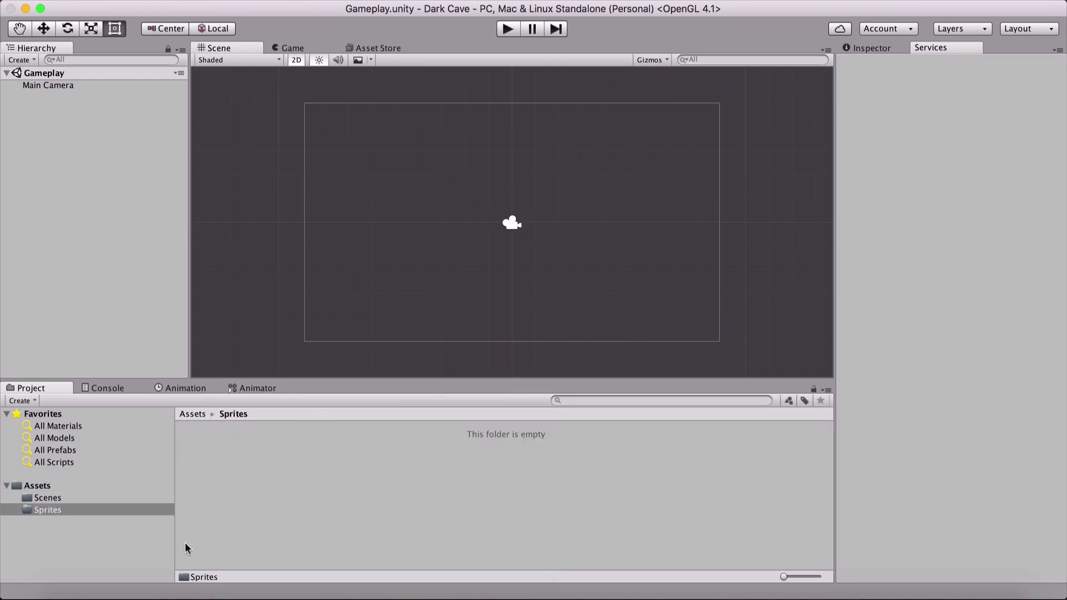
{"action": "left_click", "coordinate": [76, 596]}
{"action": "left_click_drag", "start_coordinate": [200, 92], "coordinate": [404, 90]}
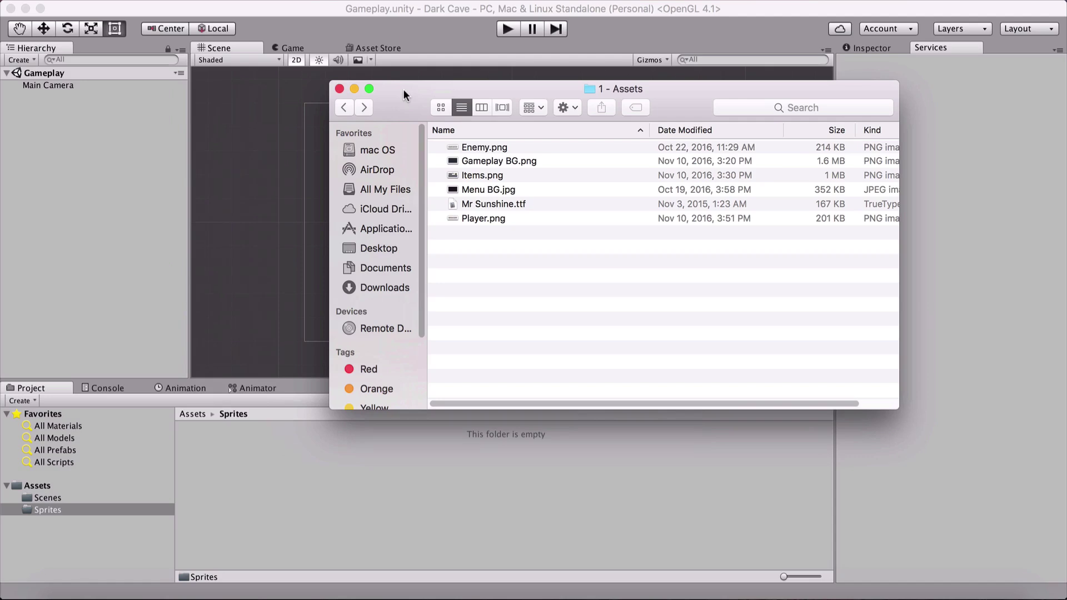
{"action": "left_click", "coordinate": [462, 148]}
{"action": "left_click", "coordinate": [470, 220], "text": "shift"}
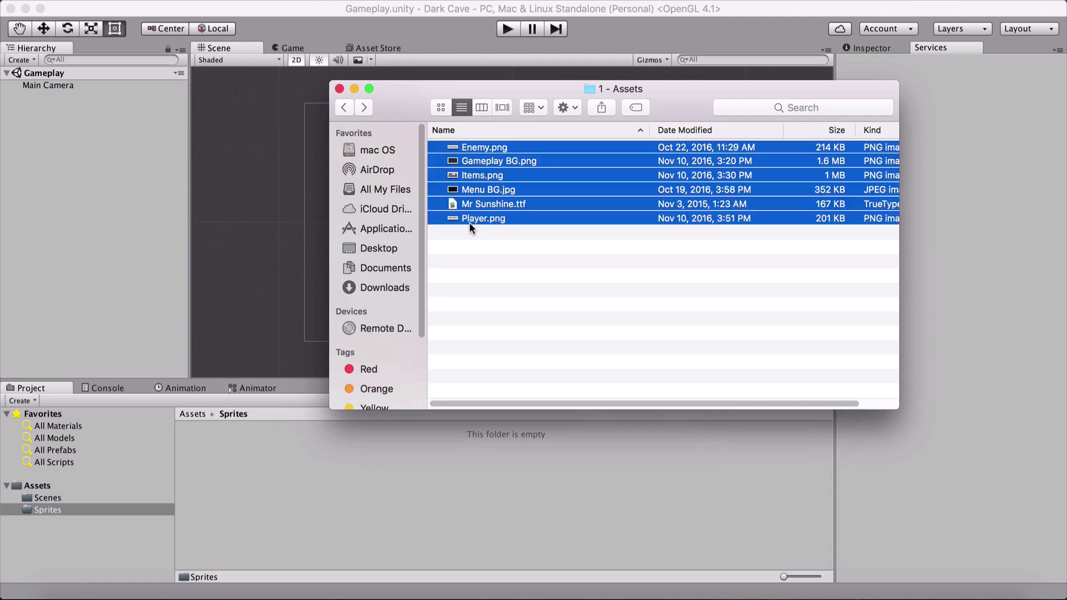
{"action": "left_click", "coordinate": [476, 207], "text": "super"}
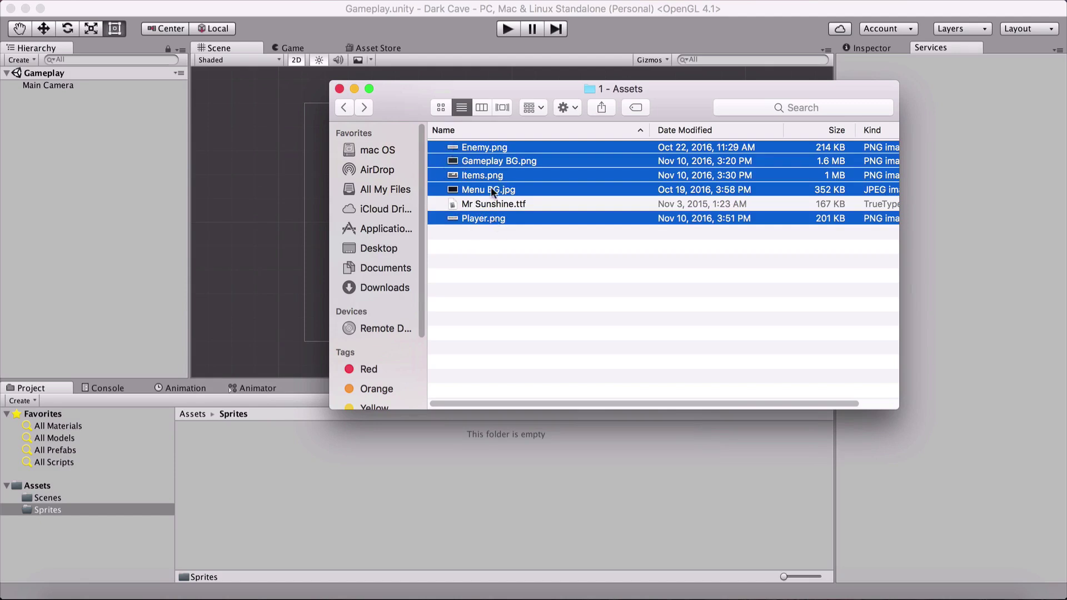
{"action": "left_click_drag", "start_coordinate": [453, 222], "coordinate": [229, 502]}
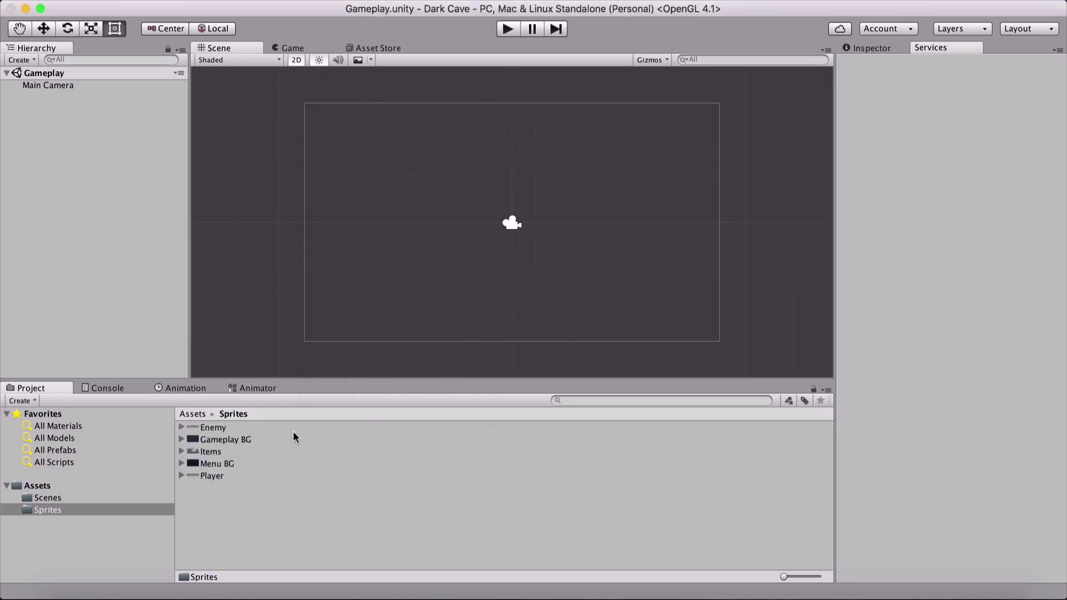
- Create a folder named Fonts in the Assets folder
{"action": "left_click", "coordinate": [195, 414]}
{"action": "left_click", "coordinate": [211, 466]}
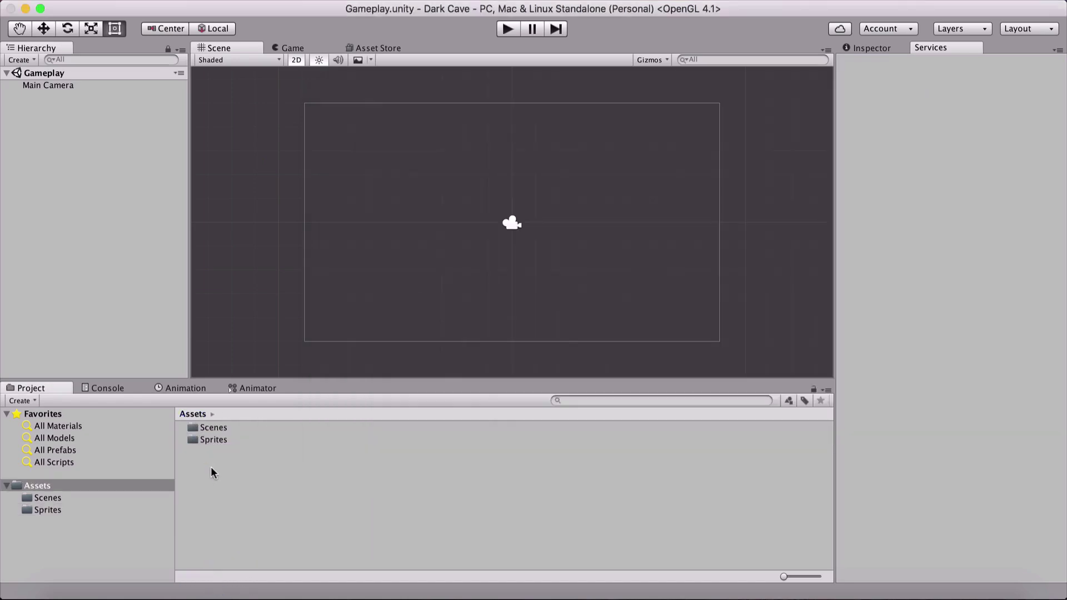
{"action": "right_click", "coordinate": [211, 466]}
{"action": "mouse_move", "coordinate": [334, 329]}
{"action": "left_click", "coordinate": [474, 202]}
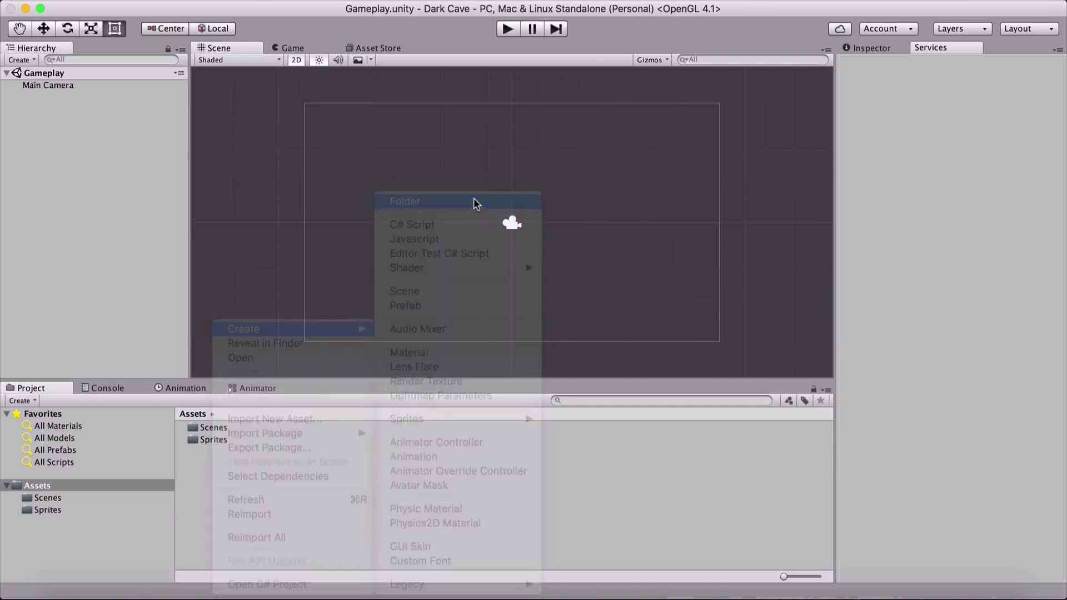
{"action": "type", "text": "Fonts"}
{"action": "key", "text": "Return"}
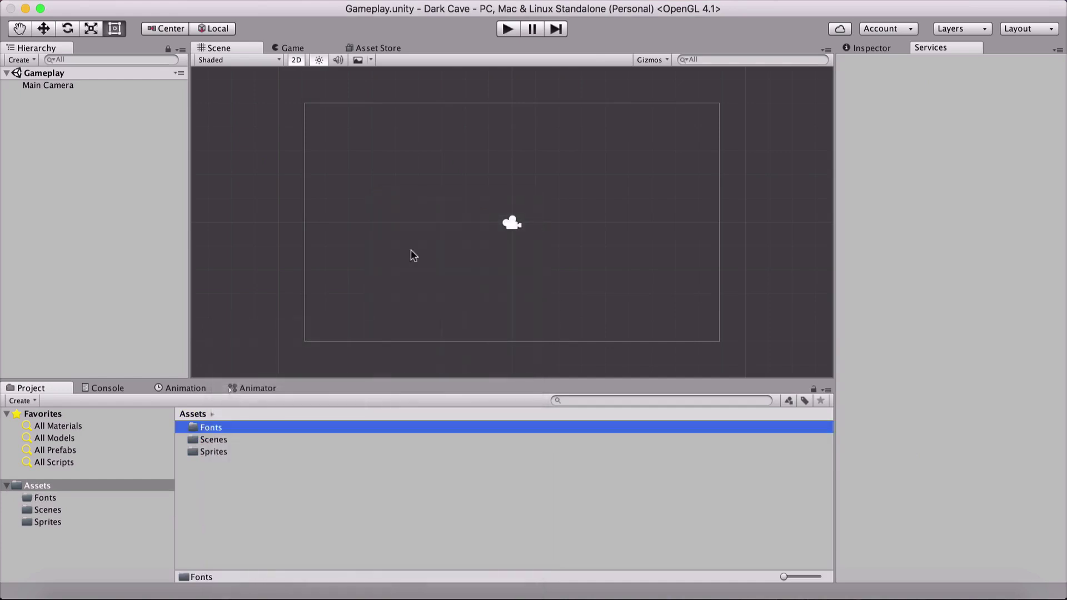
- Import the font file Mr Sunshine.ttf from Finder into the Fonts folder
{"action": "double_click", "coordinate": [243, 424]}
{"action": "left_click", "coordinate": [73, 594]}
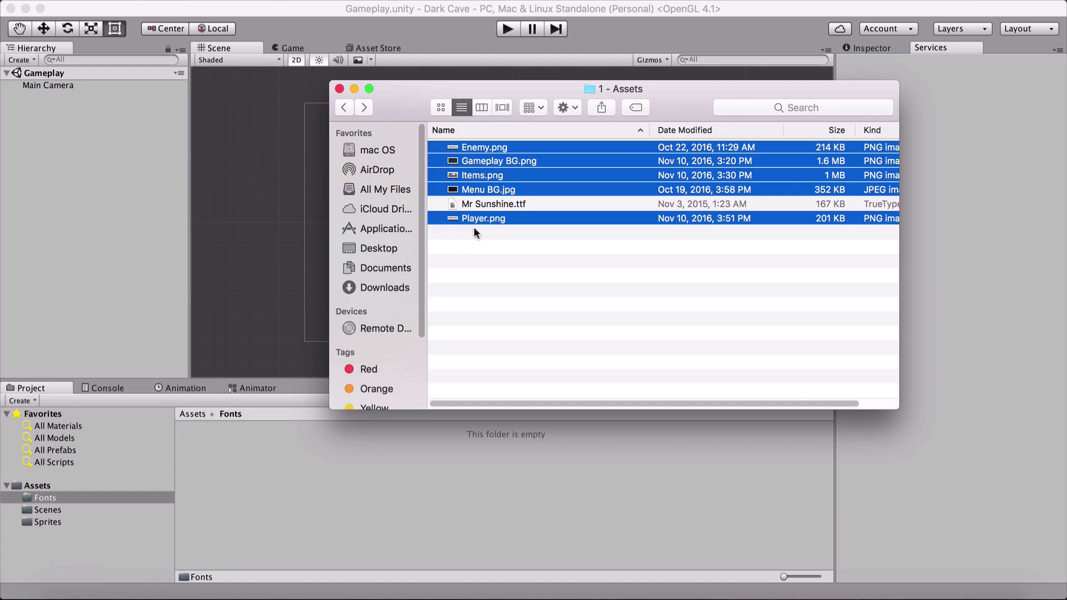
{"action": "left_click", "coordinate": [447, 205]}
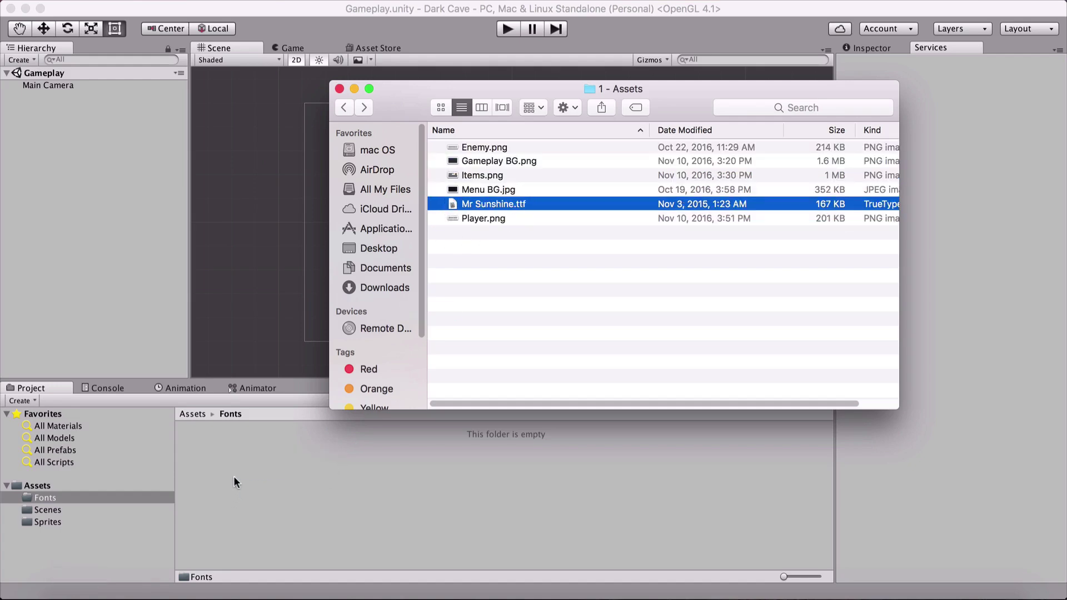
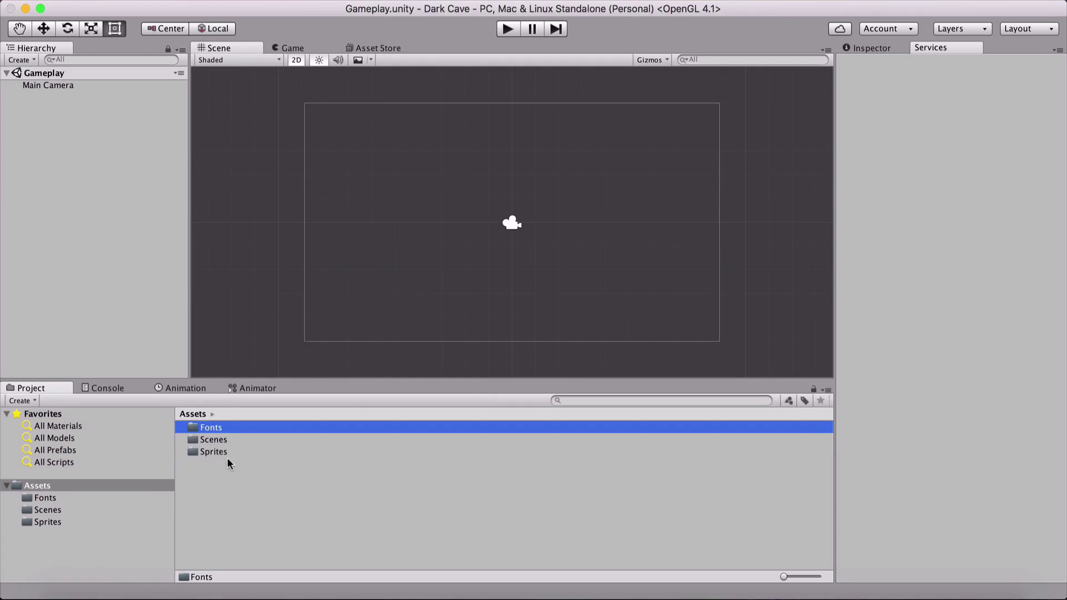
- Show the import settings of the Enemy texture in the Sprites folder and close the Services view
{"action": "double_click", "coordinate": [226, 452]}
{"action": "left_click", "coordinate": [218, 432]}
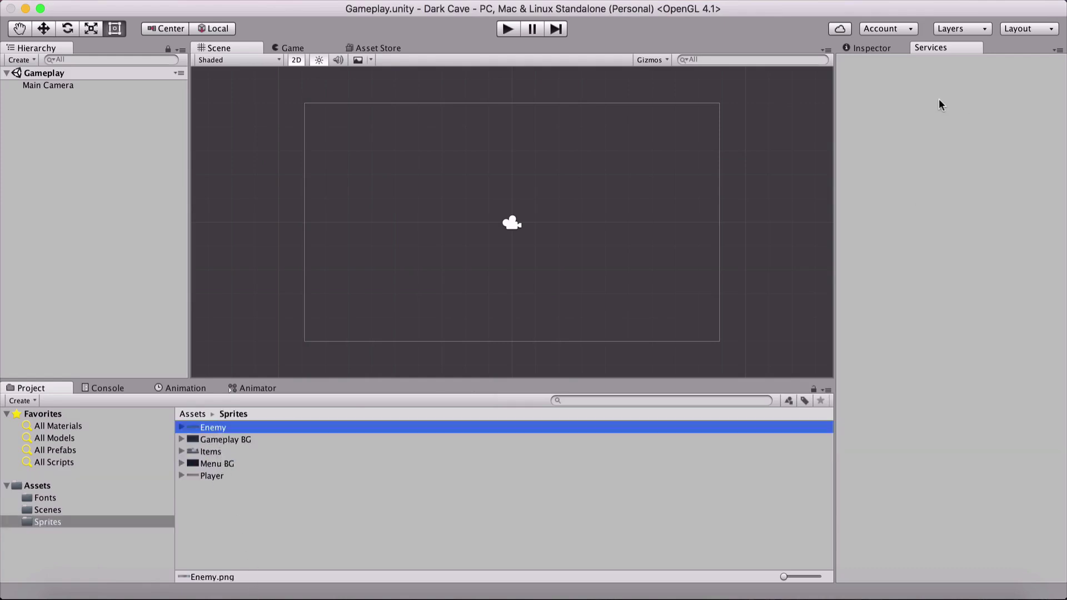
{"action": "left_click", "coordinate": [885, 53]}
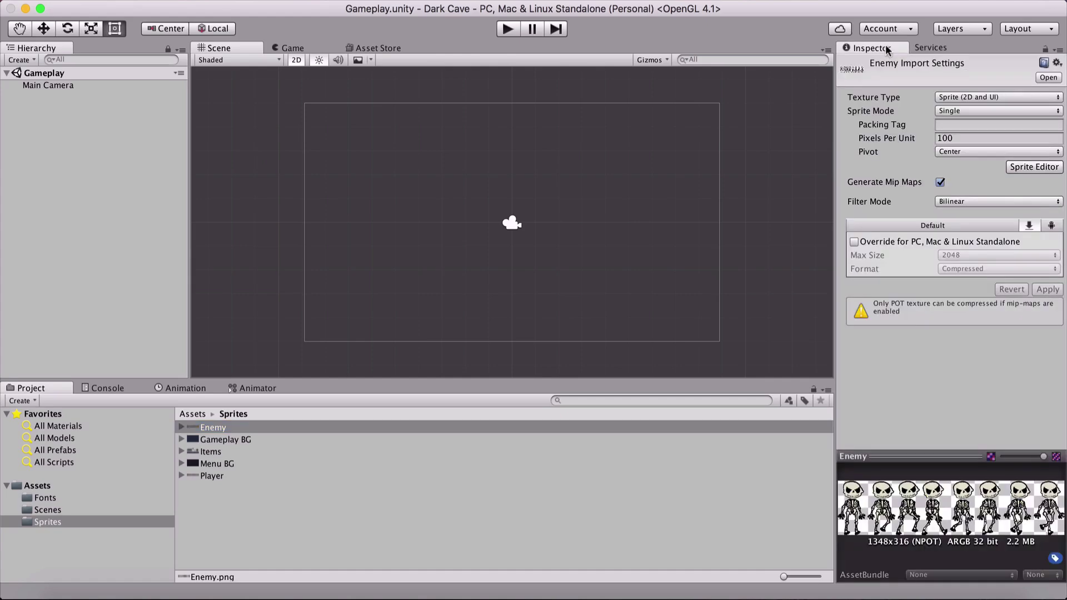
{"action": "right_click", "coordinate": [945, 45]}
{"action": "left_click", "coordinate": [967, 89]}
- Enable the override for PC, Mac & Linux Standalone on all five textures in the Sprites folder and apply it
{"action": "left_click", "coordinate": [206, 427]}
{"action": "left_click", "coordinate": [231, 428]}
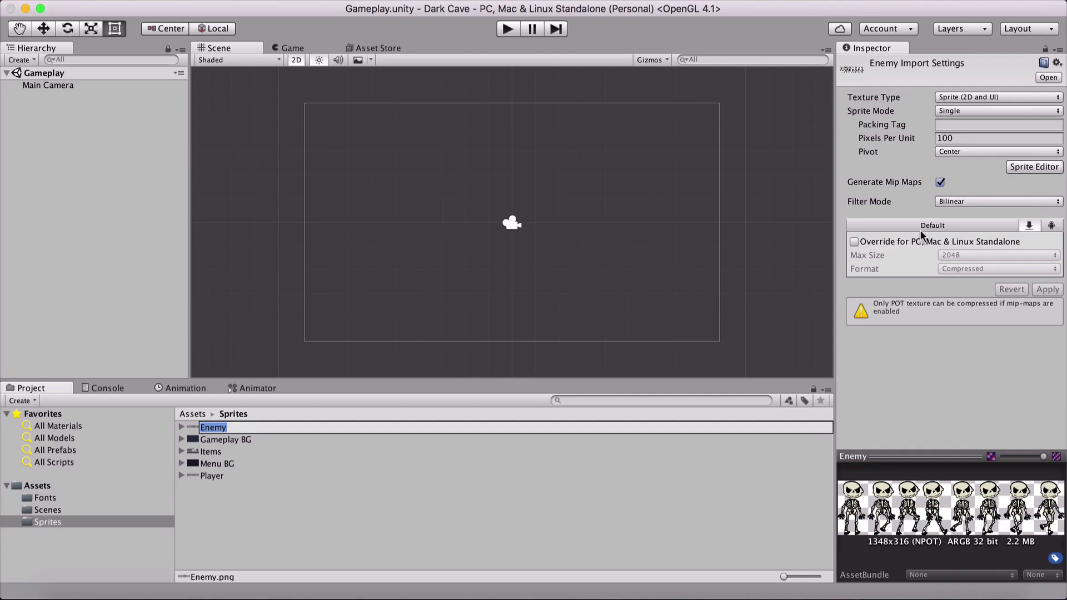
{"action": "key", "text": "Return"}
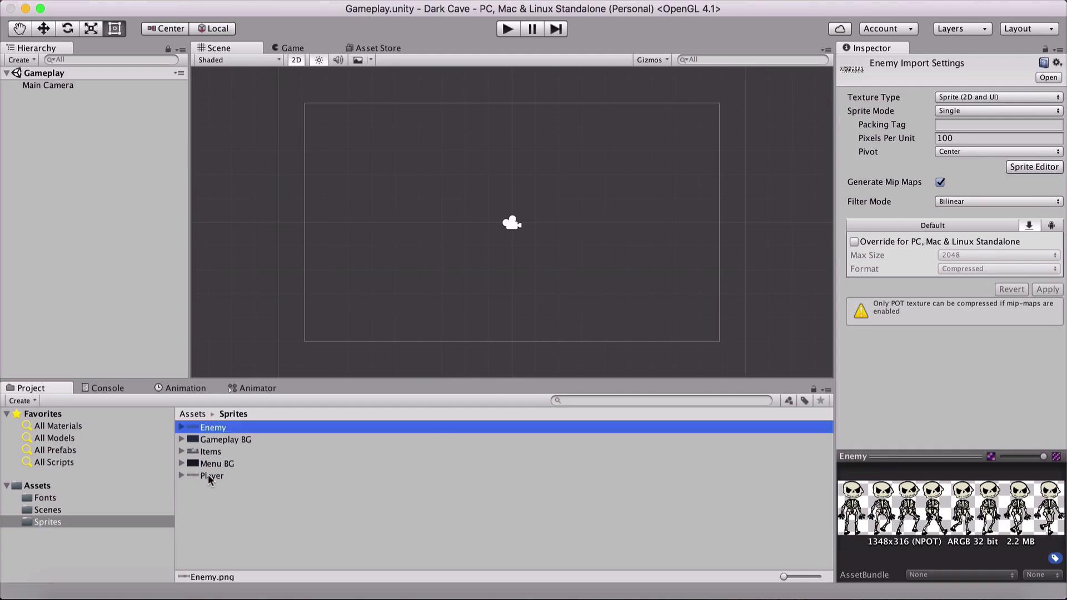
{"action": "left_click", "coordinate": [208, 475], "text": "shift"}
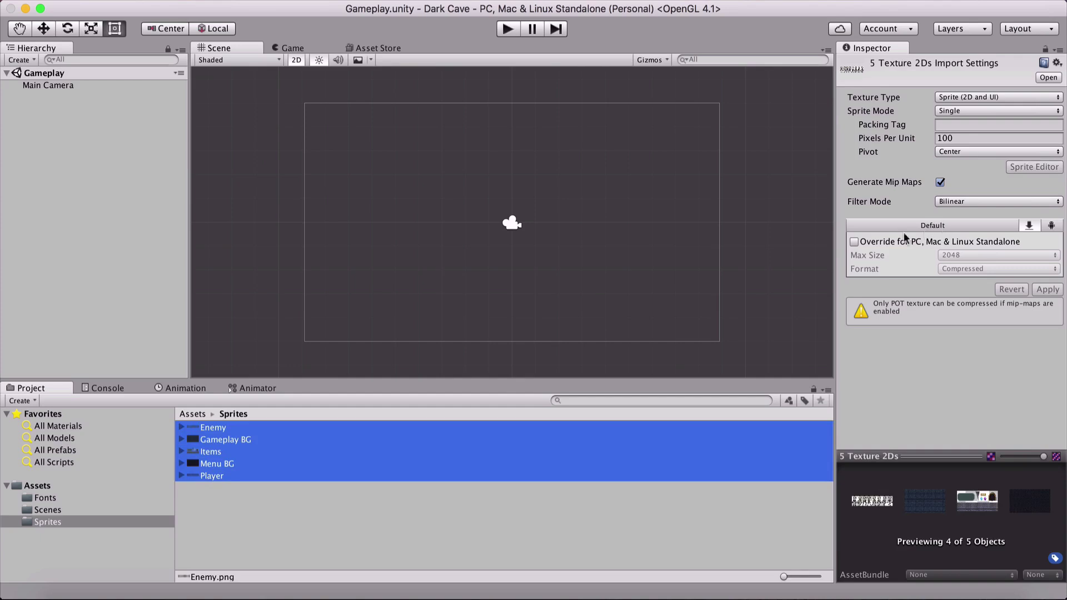
{"action": "left_click", "coordinate": [855, 241]}
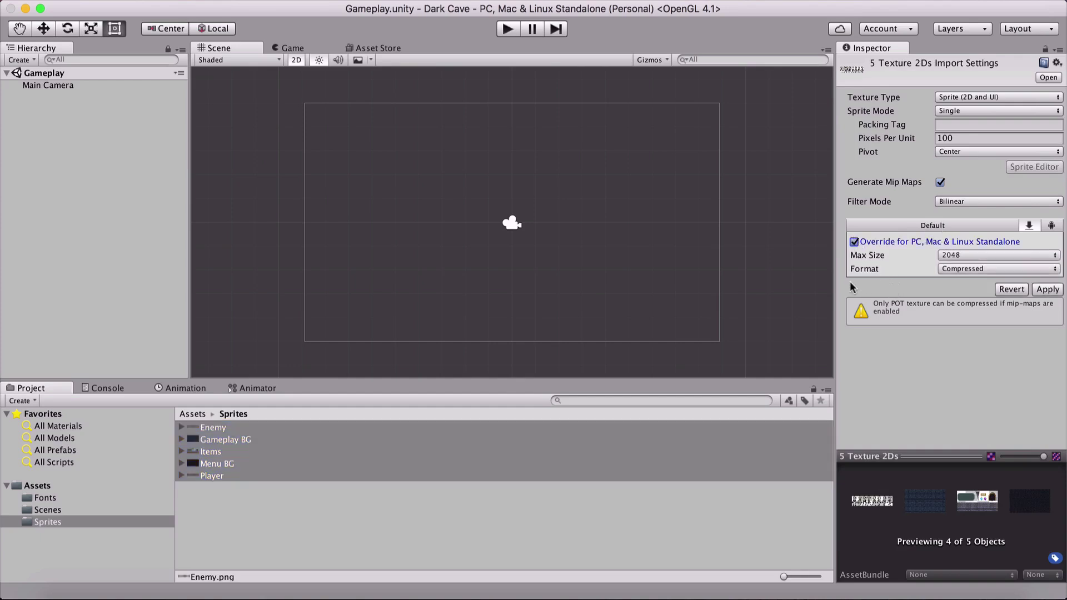
{"action": "left_click", "coordinate": [238, 421]}
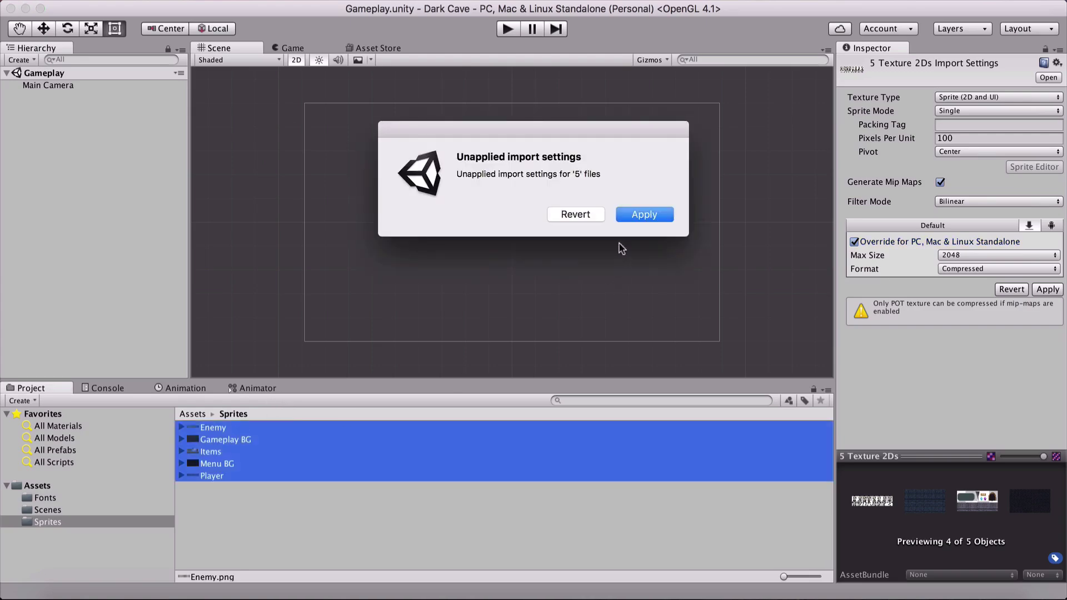
{"action": "left_click", "coordinate": [632, 214]}
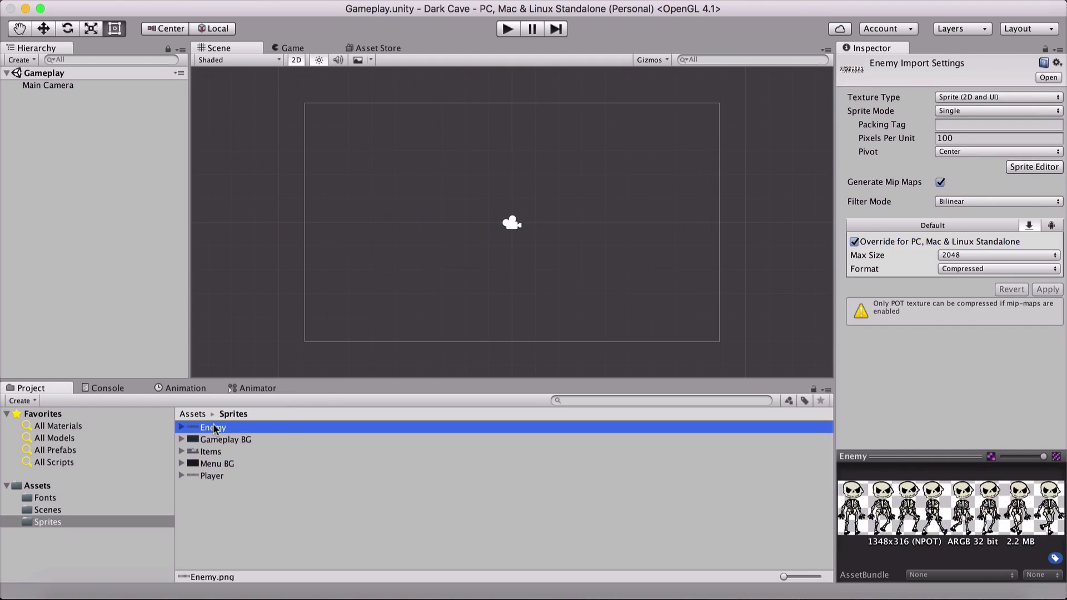
- Examine the standalone import settings and preview of each texture, from Enemy through Player and back
{"action": "key", "text": "Down"}
{"action": "key", "text": "Down"}
{"action": "key", "text": "Down"}
{"action": "key", "text": "Down"}
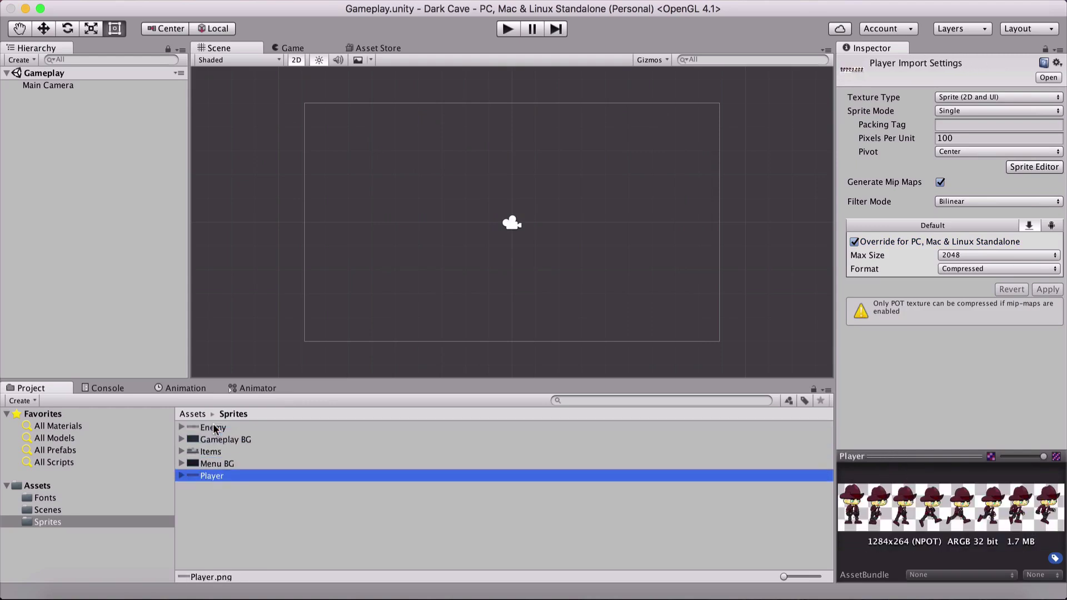
{"action": "key", "text": "Up"}
{"action": "key", "text": "Down"}
{"action": "key", "text": "Up"}
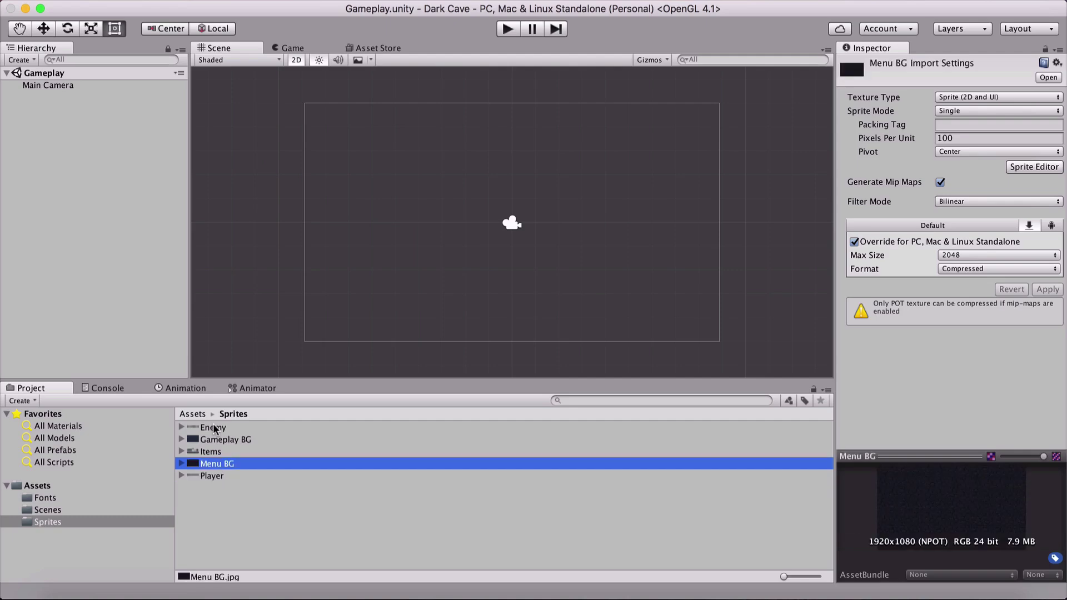
{"action": "key", "text": "Up"}
{"action": "key", "text": "Down"}
{"action": "key", "text": "Up"}
{"action": "key", "text": "Up"}
{"action": "key", "text": "Up"}
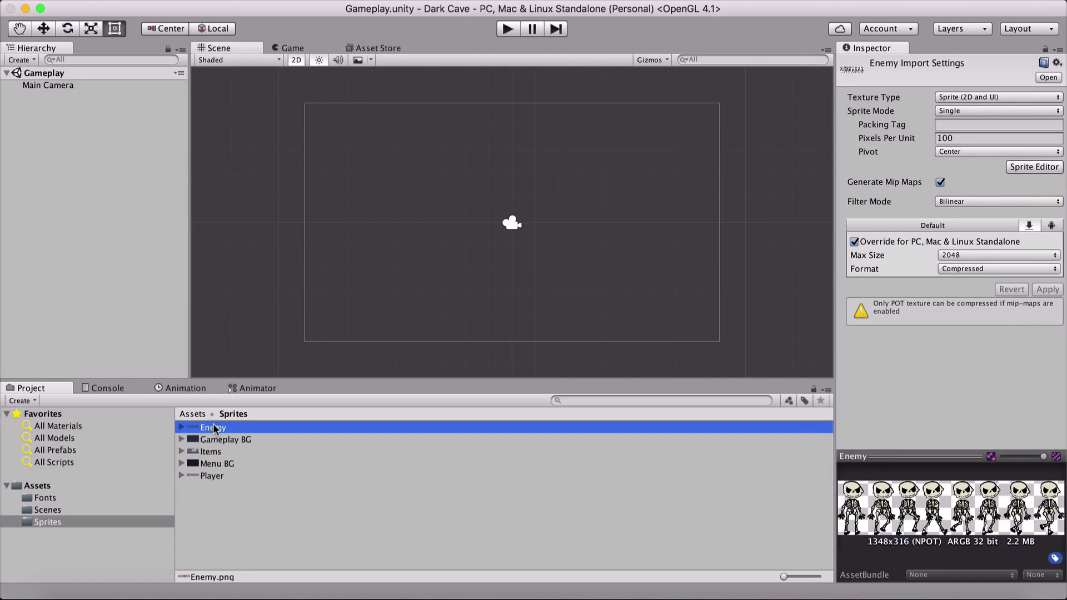
- For all five textures, set the standalone format to Truecolor, turn off Generate Mip Maps, and apply the changes
{"action": "left_click", "coordinate": [221, 476], "text": "shift"}
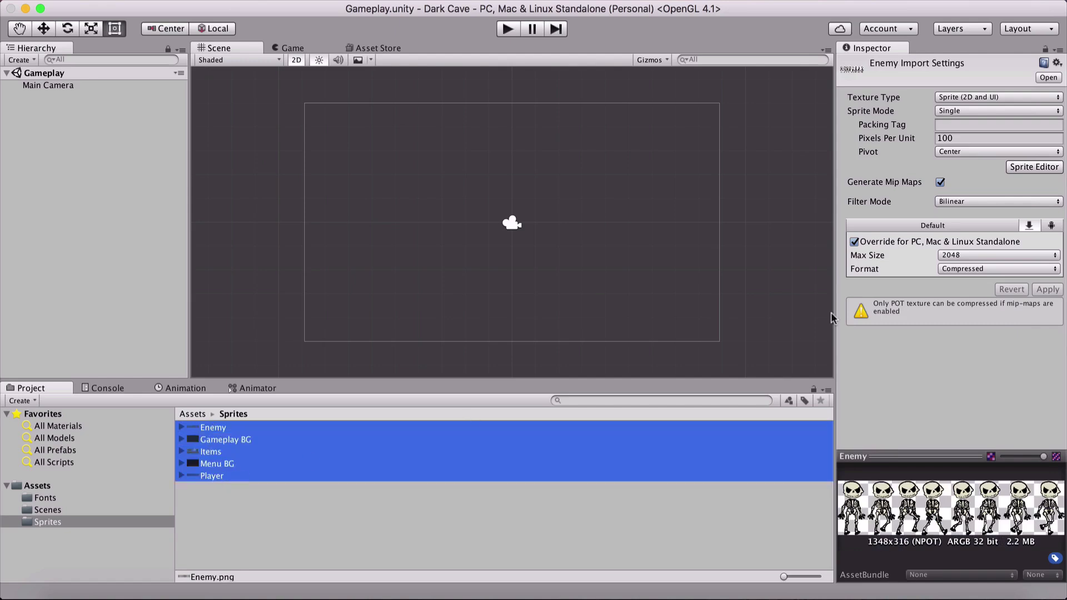
{"action": "left_click", "coordinate": [949, 256]}
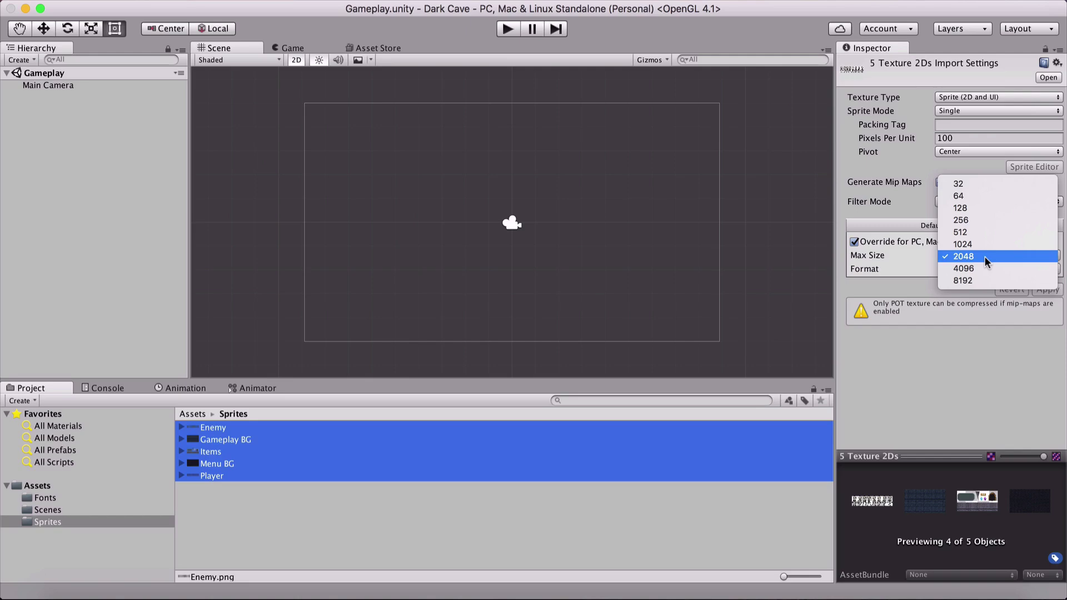
{"action": "left_click", "coordinate": [985, 255]}
{"action": "left_click", "coordinate": [969, 269]}
{"action": "left_click", "coordinate": [968, 295]}
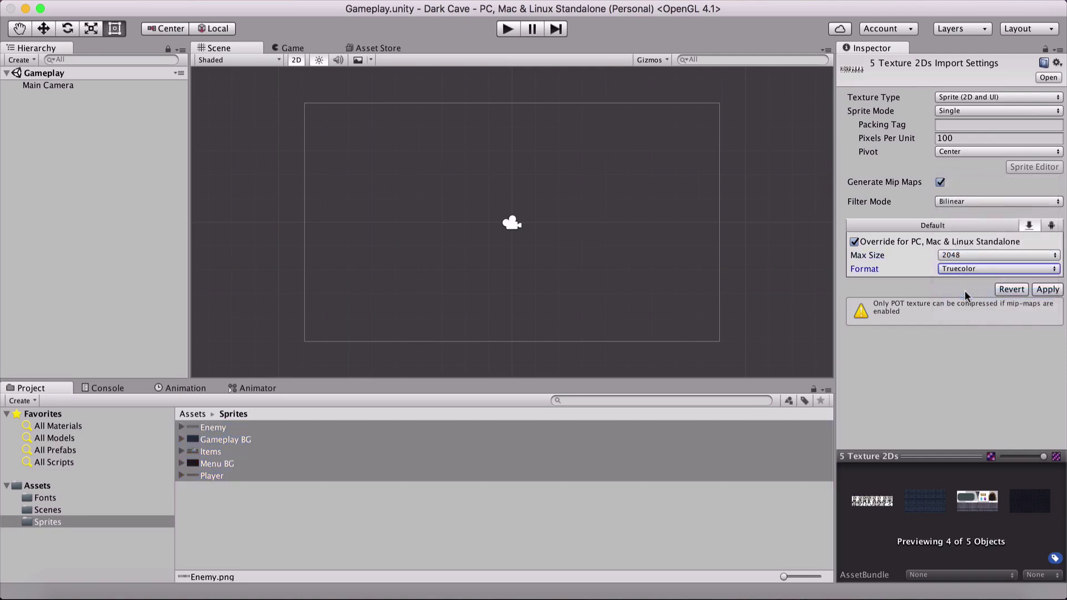
{"action": "left_click", "coordinate": [940, 182]}
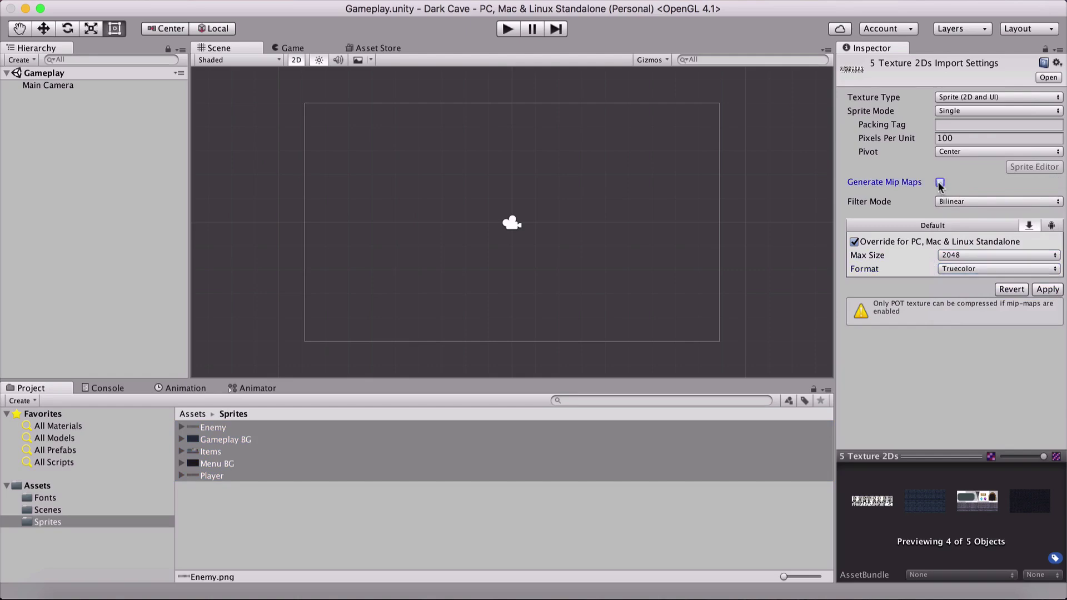
{"action": "left_click", "coordinate": [1043, 291]}
- Enable the override for Android on the five textures with the Truecolor format and apply it
{"action": "left_click", "coordinate": [1051, 226]}
{"action": "left_click", "coordinate": [902, 242]}
{"action": "left_click", "coordinate": [951, 268]}
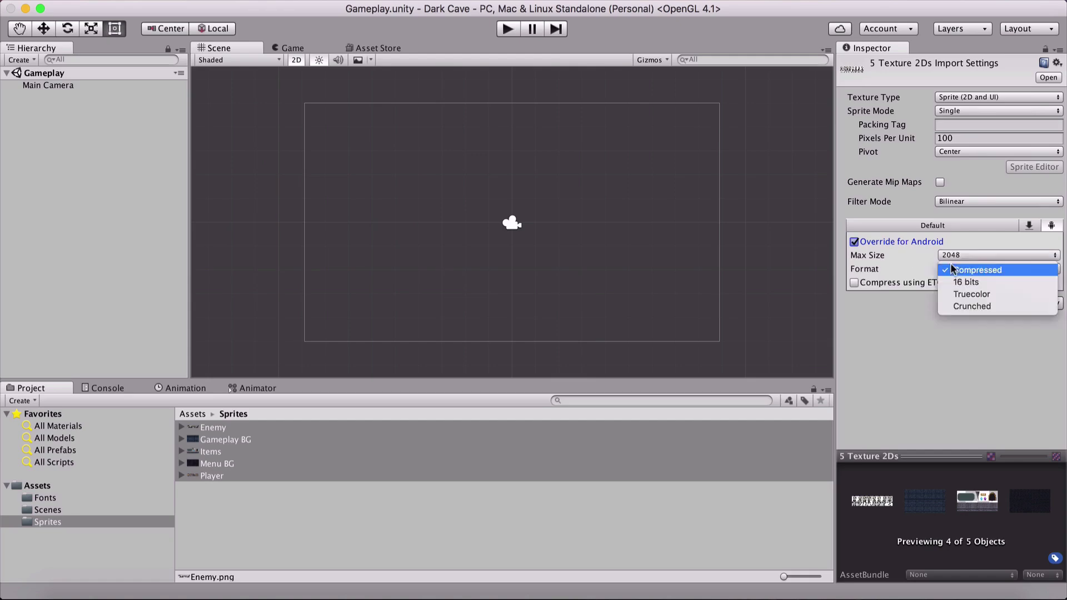
{"action": "left_click", "coordinate": [963, 293]}
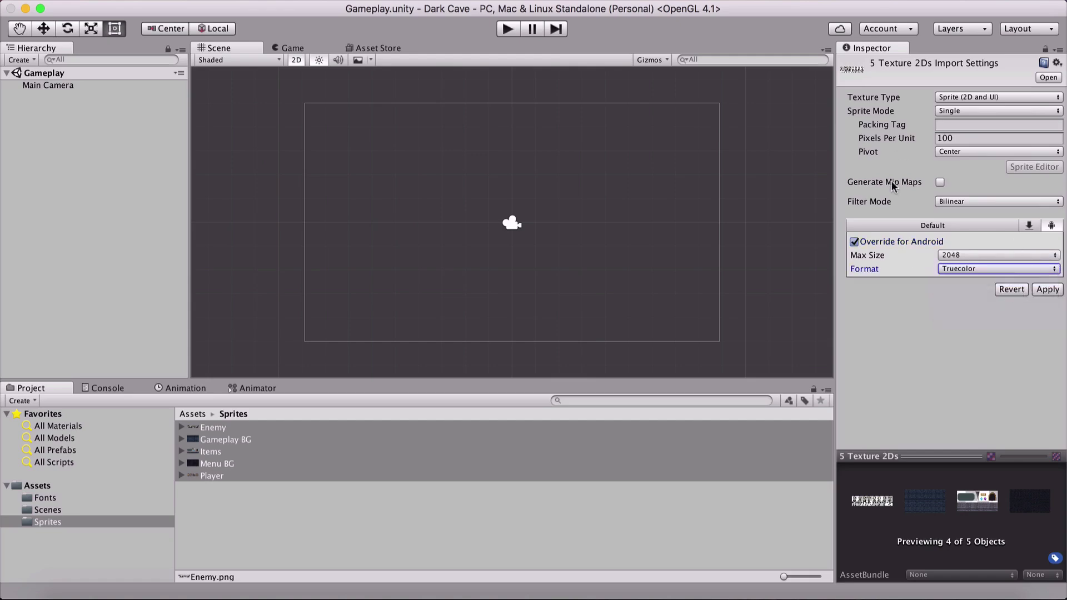
{"action": "left_click", "coordinate": [1047, 290]}
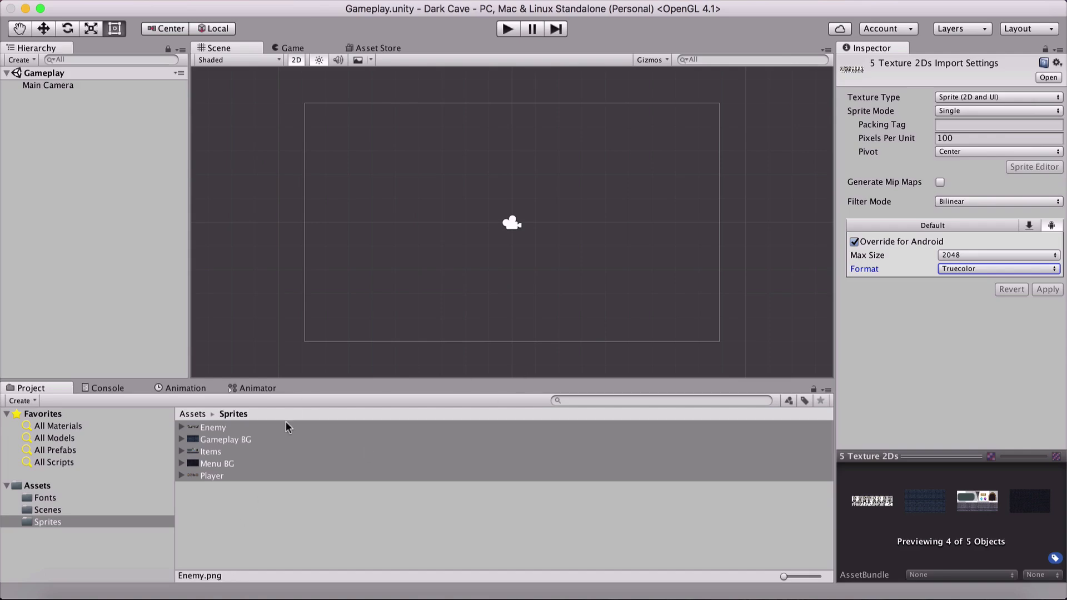
- Inspect the available Android formats for Enemy, and review the image dimensions and memory sizes of the sprite textures
{"action": "left_click", "coordinate": [226, 431]}
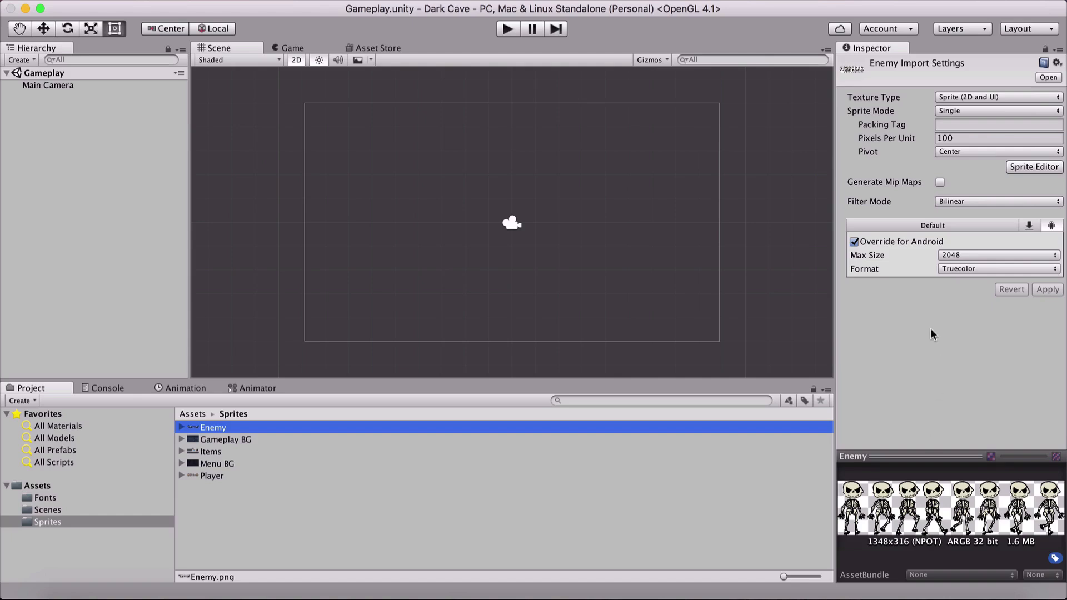
{"action": "left_click", "coordinate": [944, 269]}
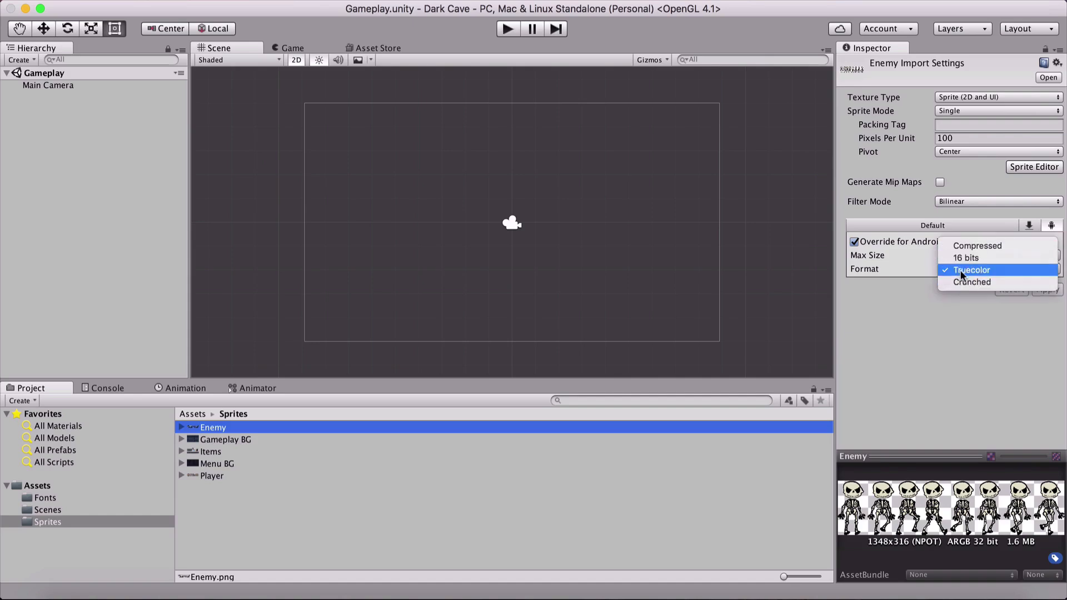
{"action": "left_click", "coordinate": [923, 320]}
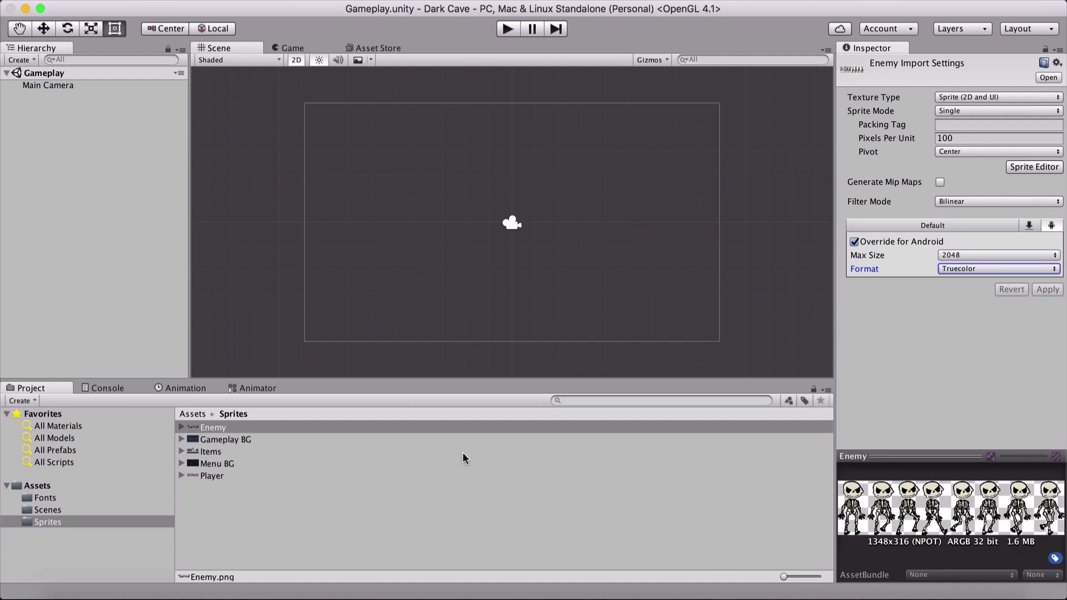
{"action": "left_click", "coordinate": [199, 441]}
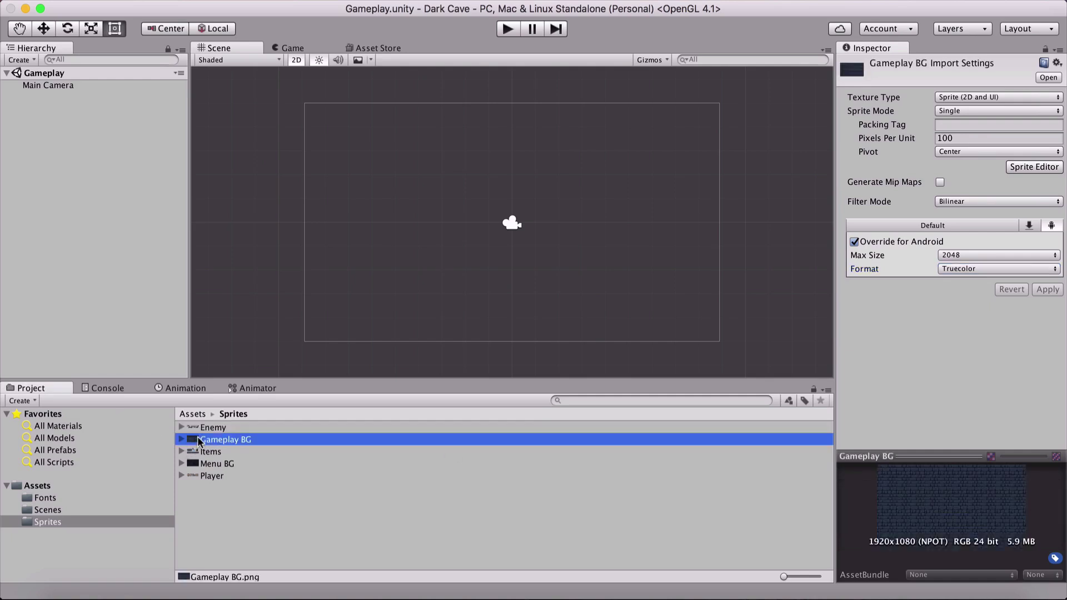
{"action": "key", "text": "Down"}
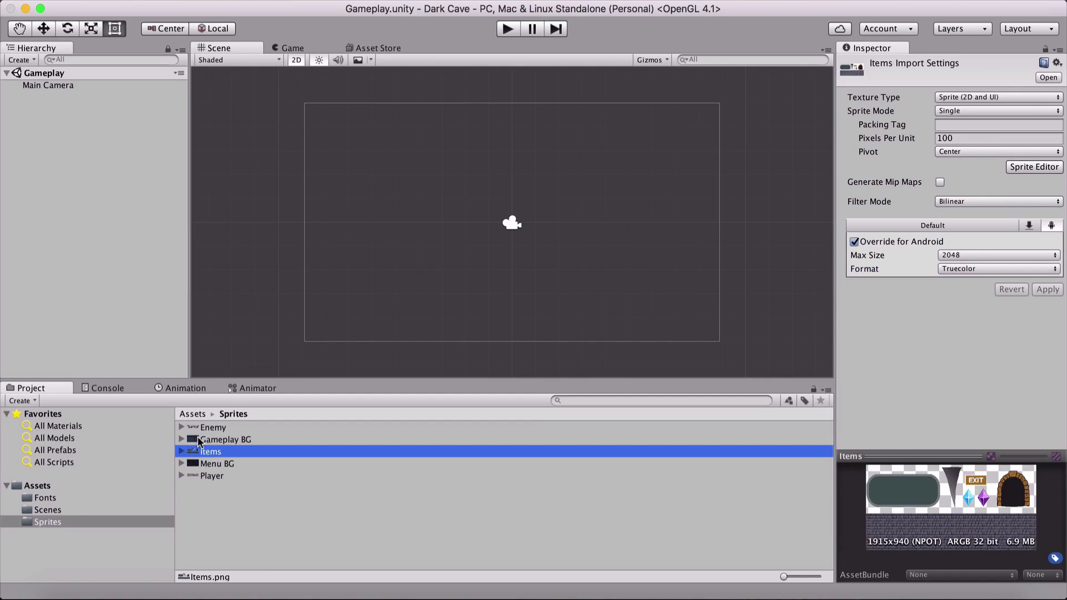
{"action": "key", "text": "Down"}
{"action": "key", "text": "Down"}
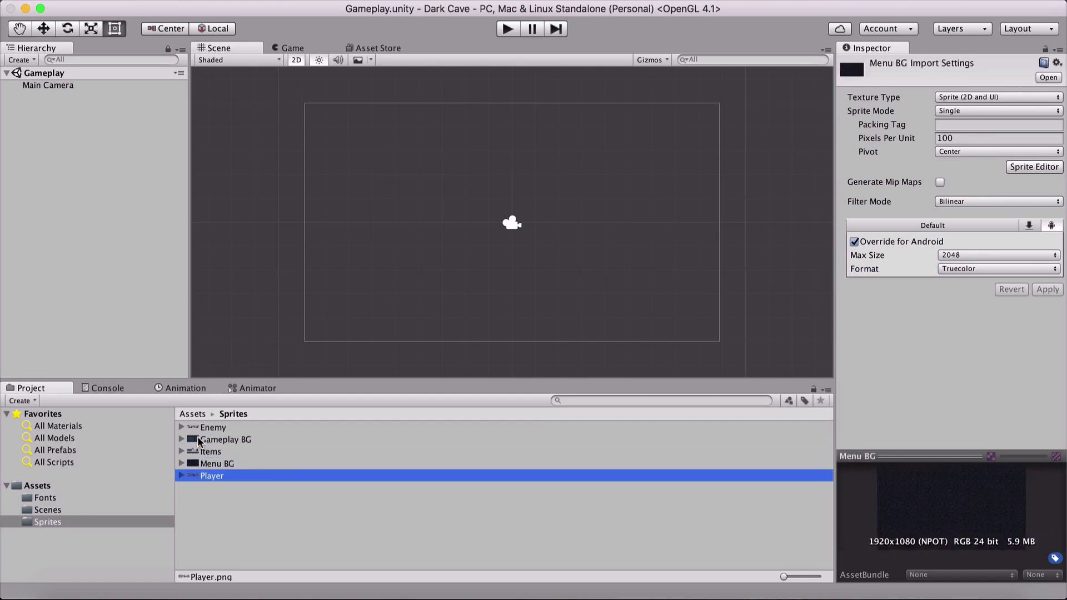
{"action": "key", "text": "Up"}
{"action": "key", "text": "Up"}
{"action": "key", "text": "Up"}
{"action": "key", "text": "Up"}
{"action": "key", "text": "Down"}
{"action": "key", "text": "Down"}
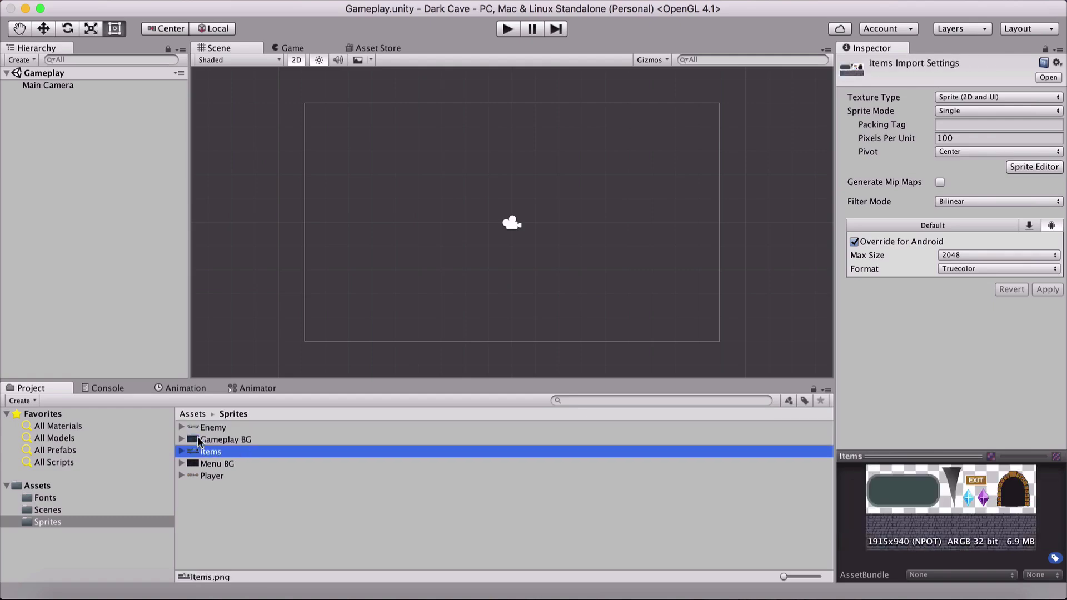
{"action": "key", "text": "Down"}
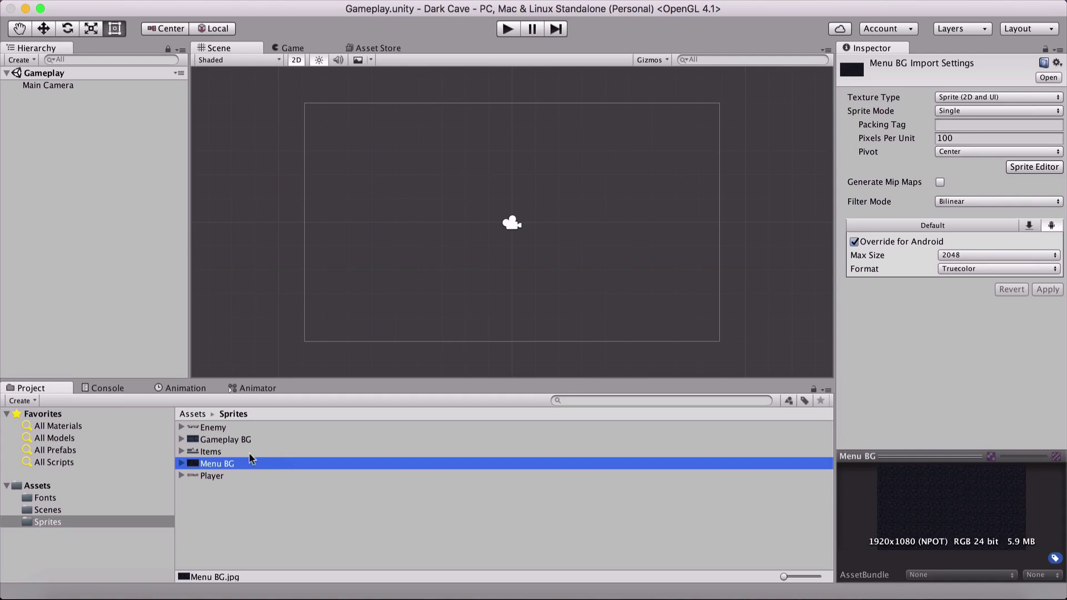
{"action": "left_click", "coordinate": [220, 428]}
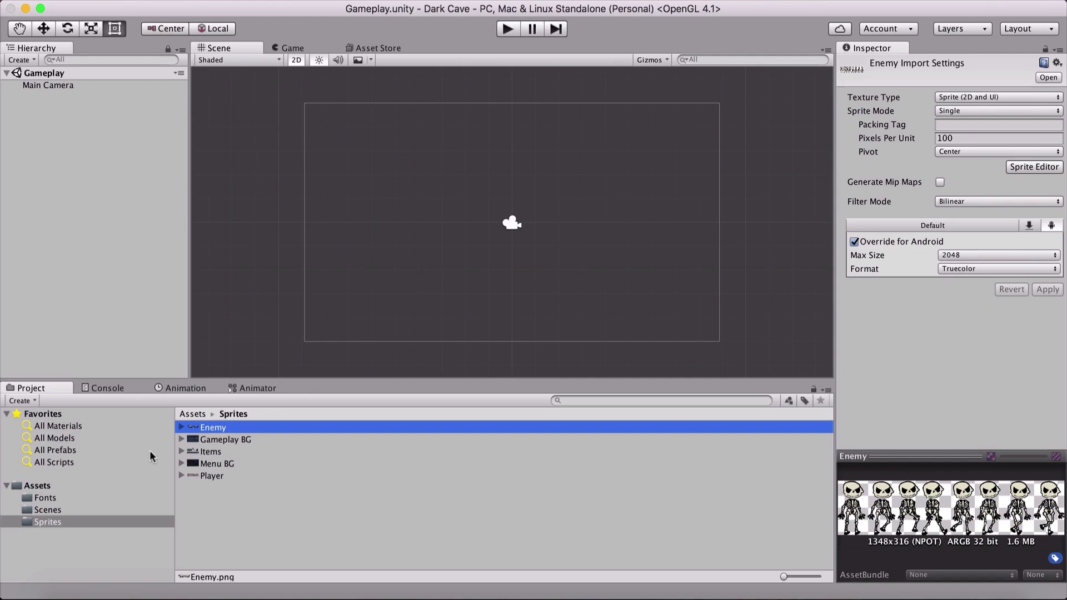
- Check the contents of the Scenes folder and return to the Assets folder
{"action": "left_click", "coordinate": [193, 415]}
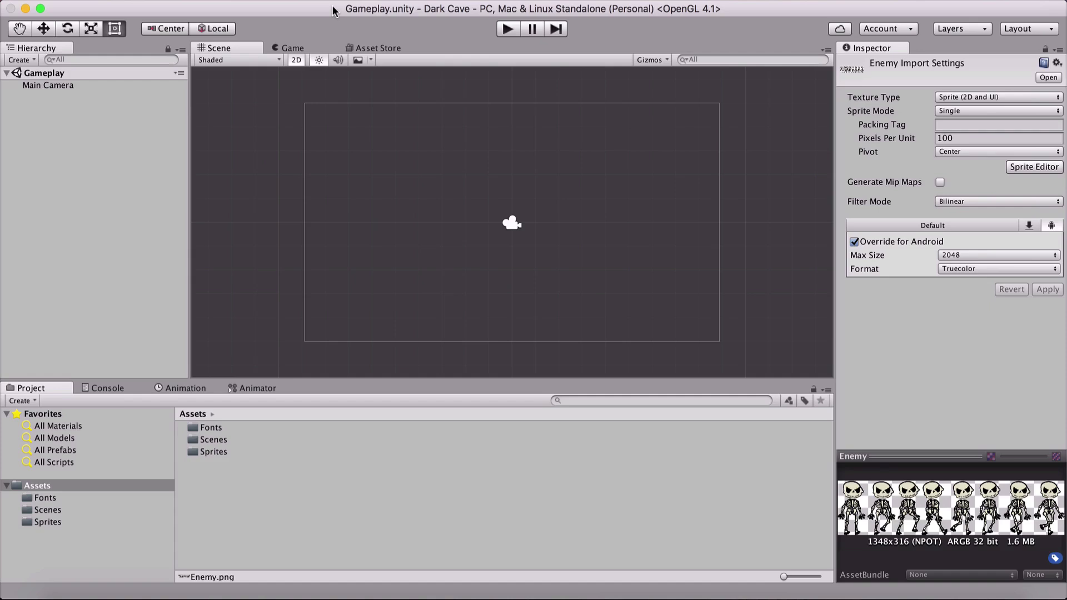
{"action": "double_click", "coordinate": [214, 440]}
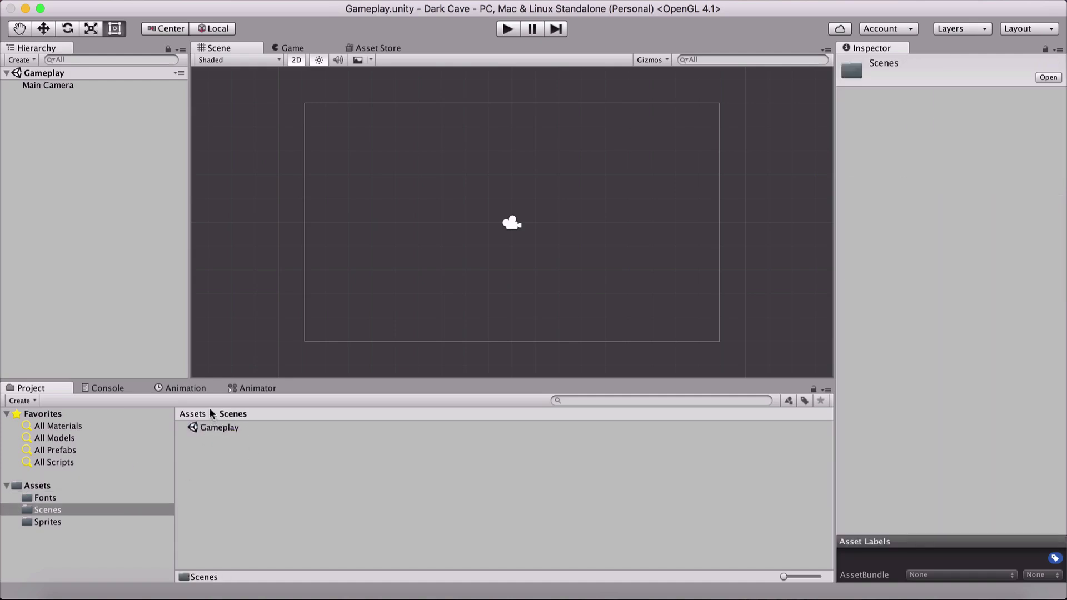
{"action": "left_click", "coordinate": [203, 415]}
{"action": "left_click", "coordinate": [209, 471]}
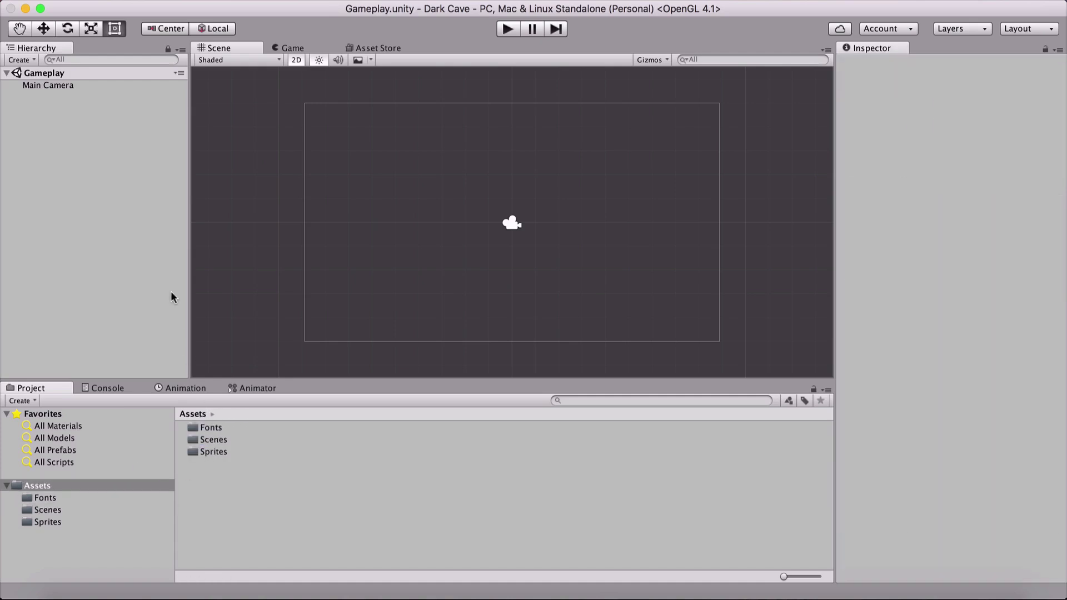